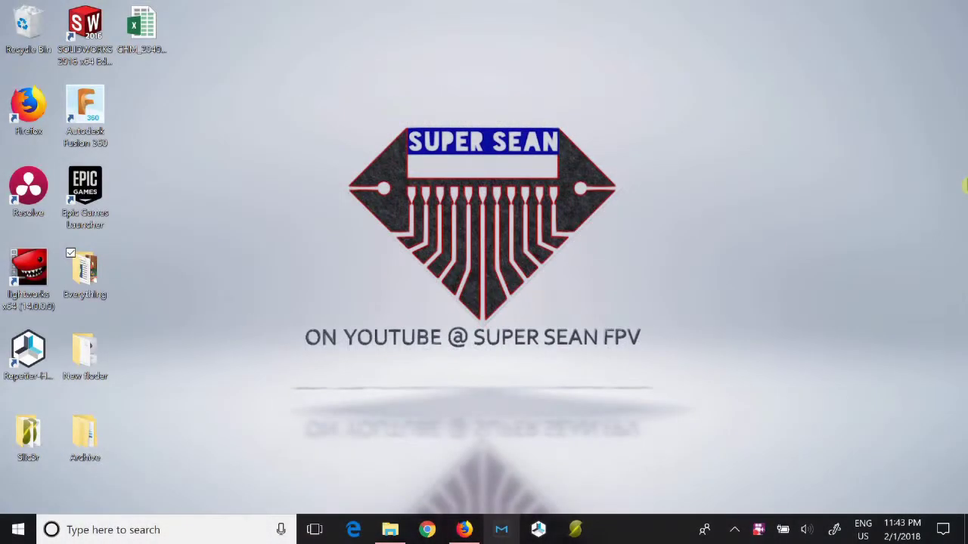
Restore the Firefox window showing the Super Sean FPV YouTube channel page
left_click(464, 529)
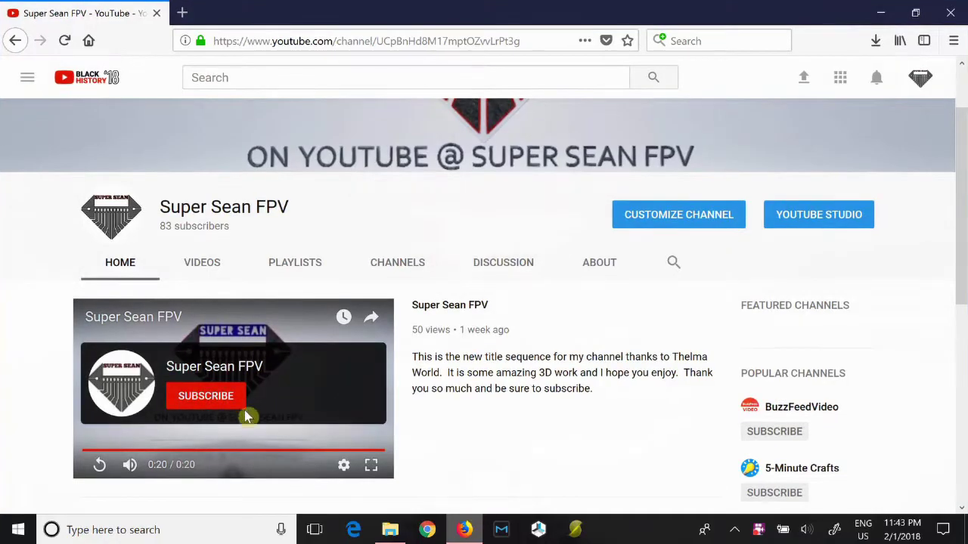
Launch SOLIDWORKS 2016 from its desktop shortcut, then return to the YouTube channel page
double_click(84, 34)
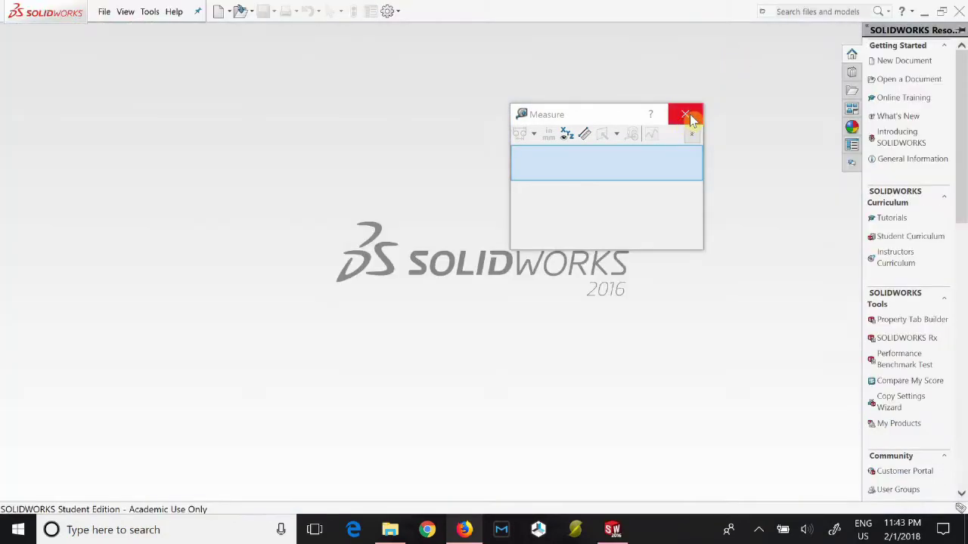
left_click(470, 527)
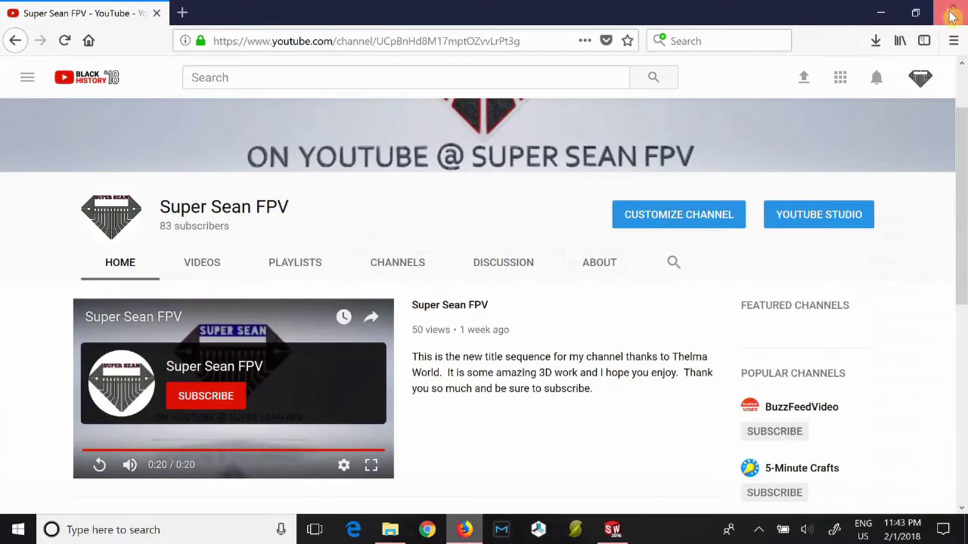
Start a sketch on the new part's Top Plane and draw a corner rectangle
left_click(951, 17)
left_click(395, 530)
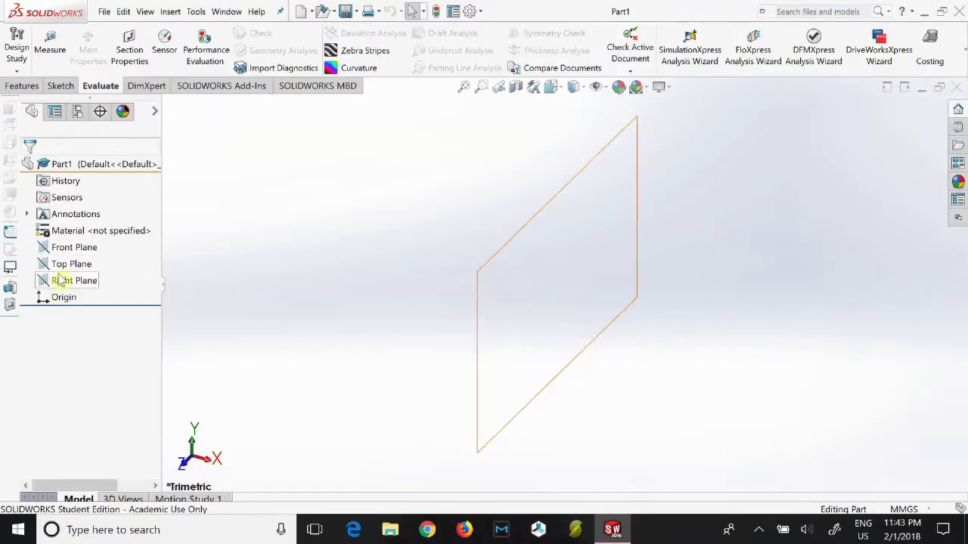
left_click(61, 86)
left_click(22, 86)
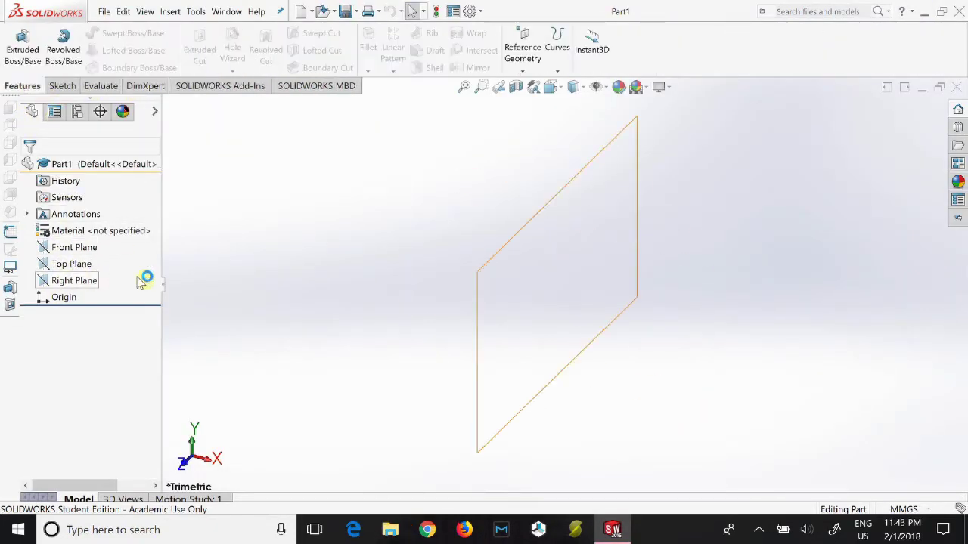
right_click(89, 266)
left_click(97, 252)
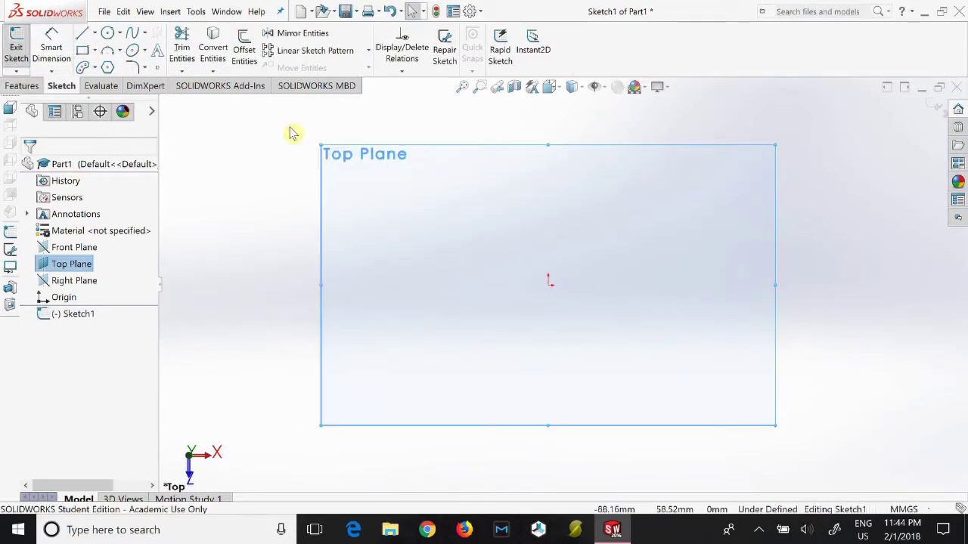
left_click(83, 34)
left_click(486, 224)
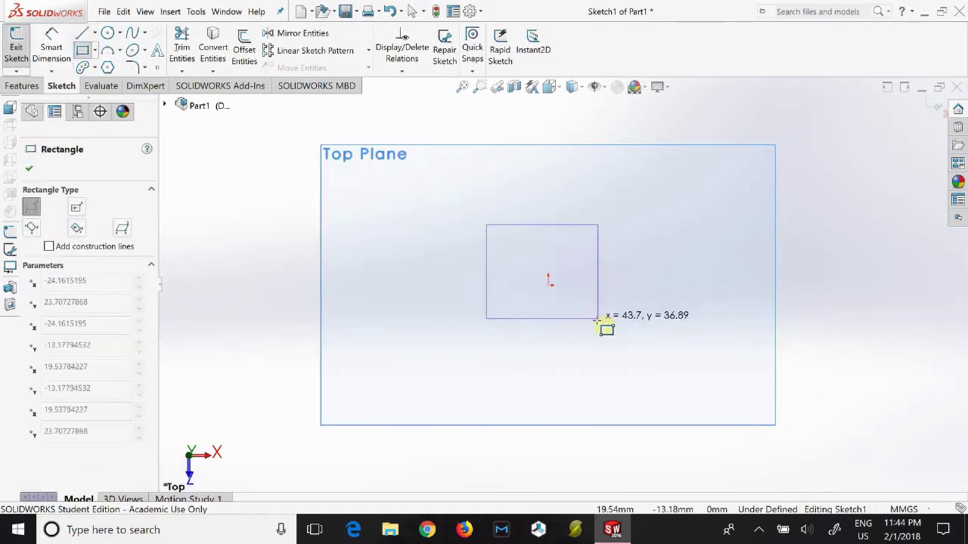
left_click(602, 323)
Dimension the rectangle 37 mm tall and 36.50 mm wide
left_click(51, 49)
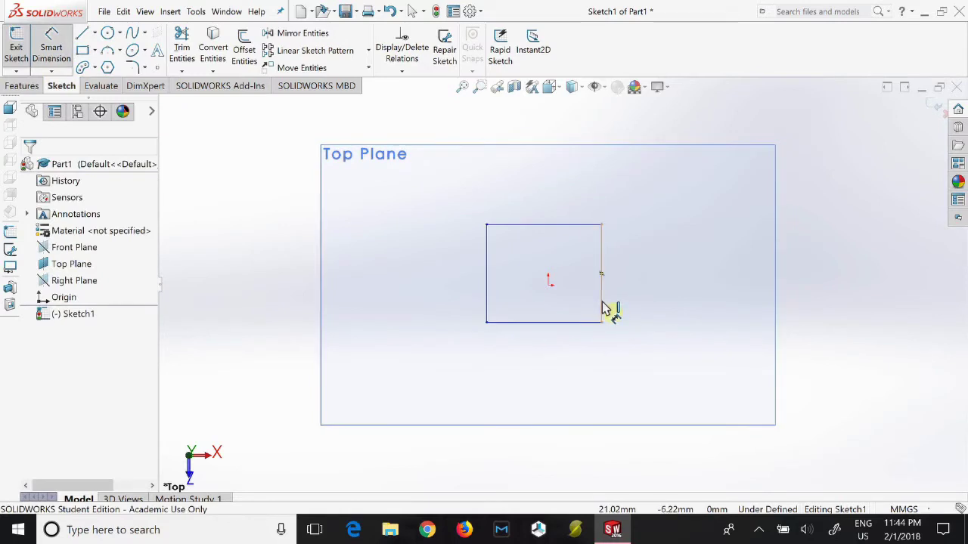
left_click(601, 306)
left_click(645, 303)
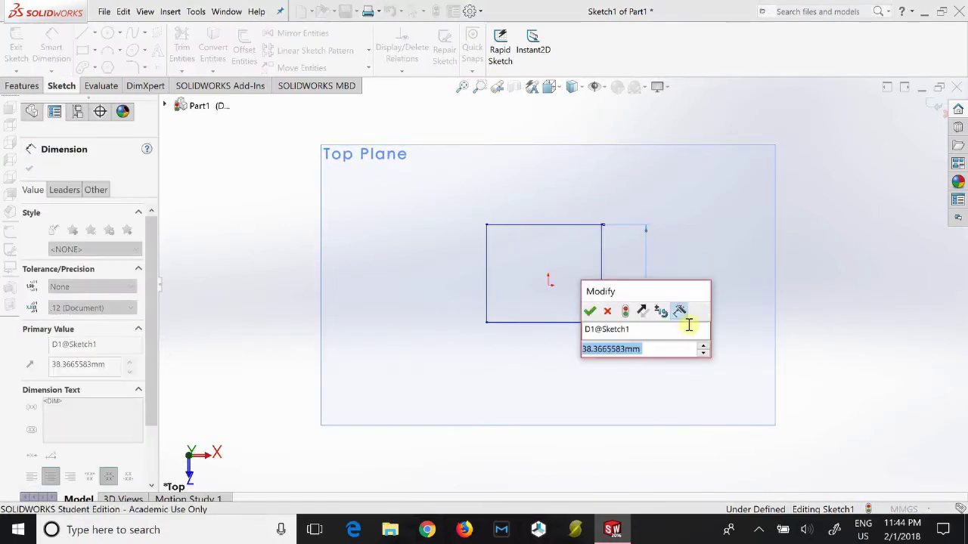
type("37")
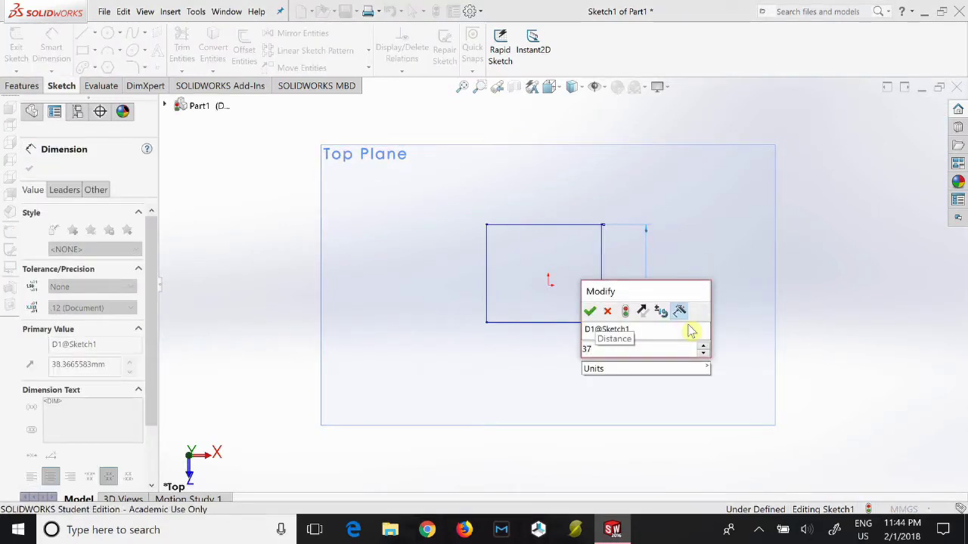
key("Return")
left_click(552, 330)
left_click(563, 352)
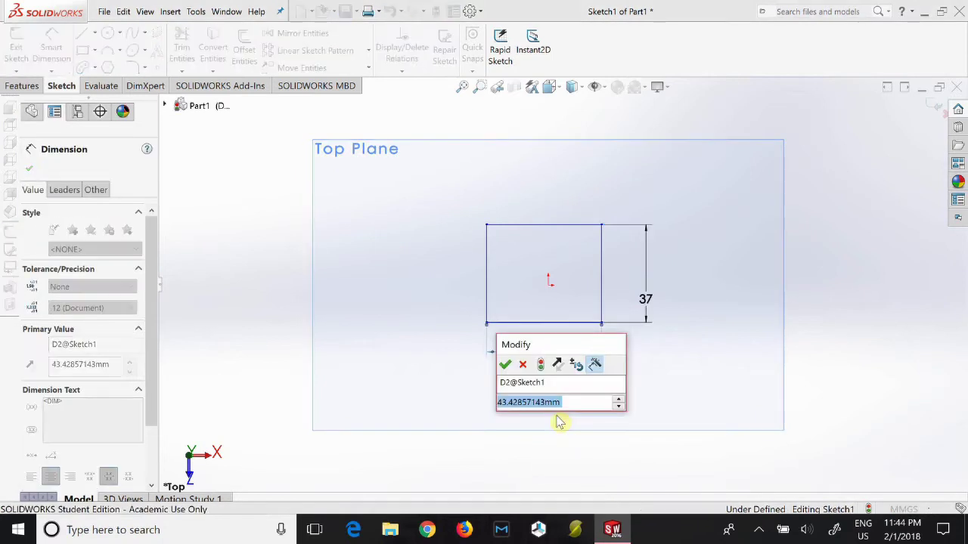
key("BackSpace")
type("36.5")
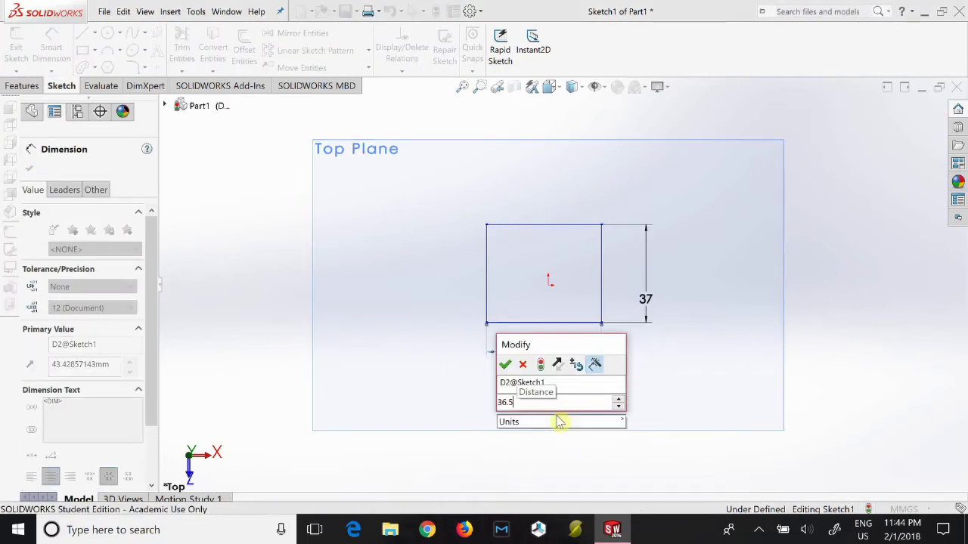
key("Return")
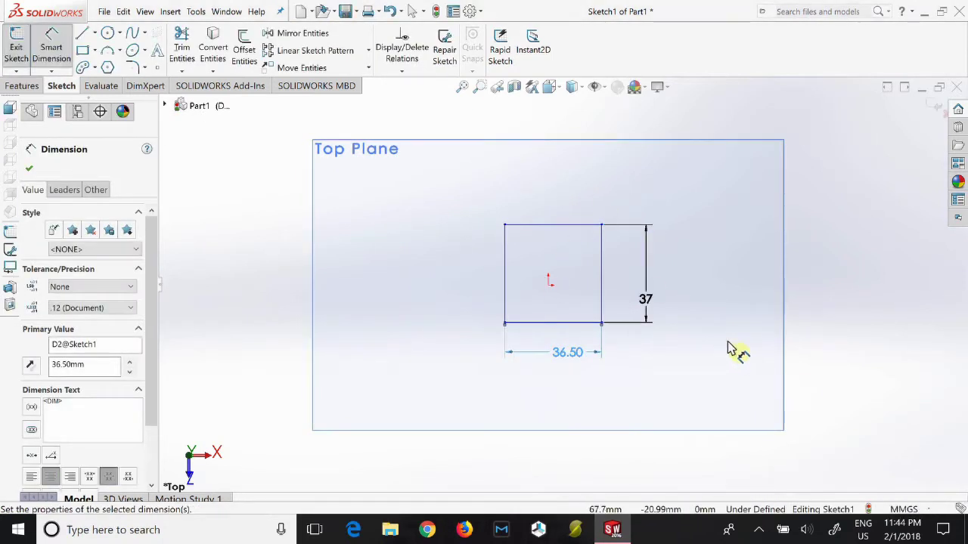
key("Escape")
Draw a diagonal line corner to corner across the rectangle
right_click(597, 306)
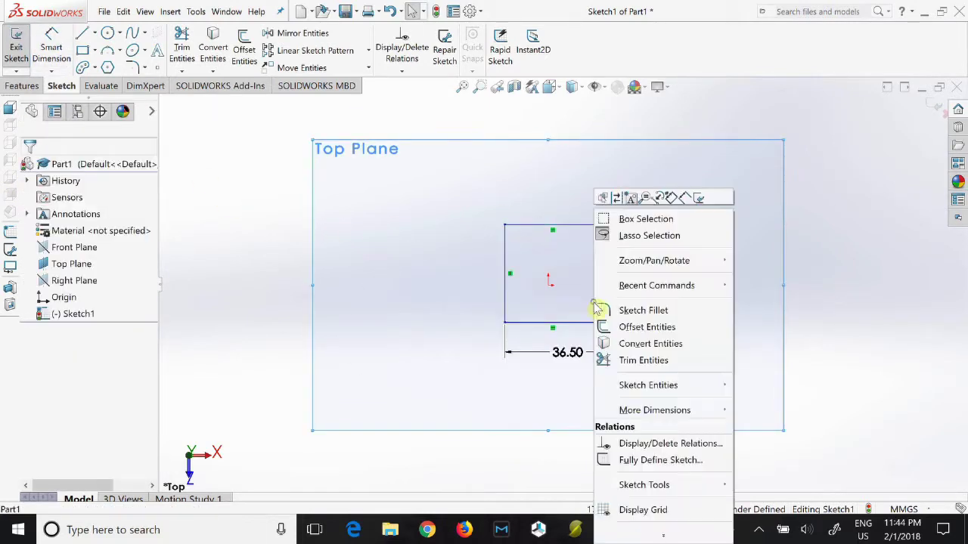
mouse_move(644, 484)
left_click(763, 455)
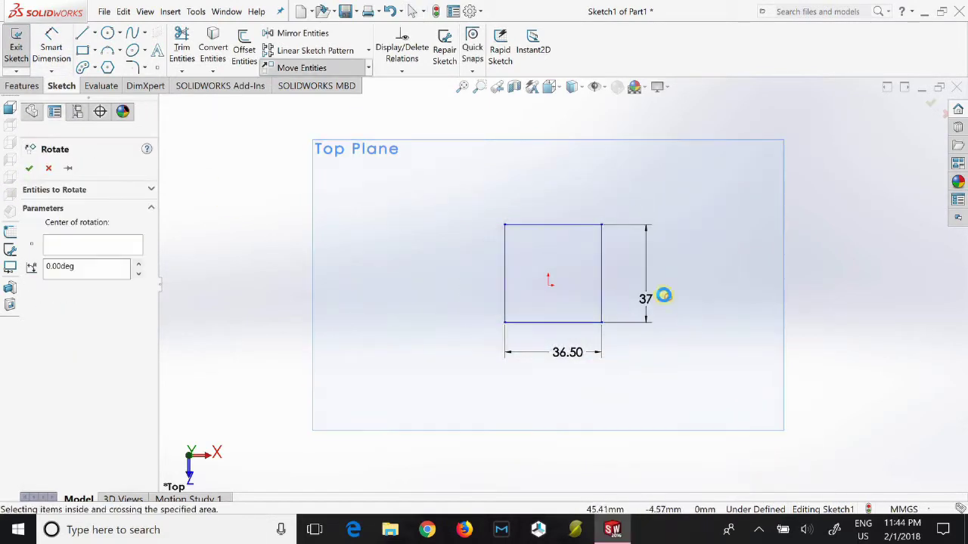
right_click(603, 327)
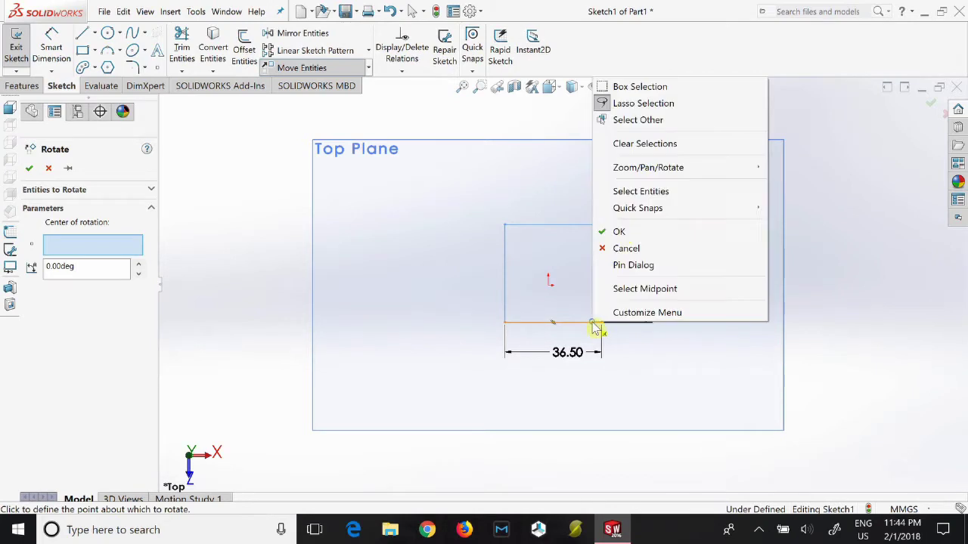
left_click(612, 193)
left_click(81, 33)
left_click_drag(505, 224, 601, 321)
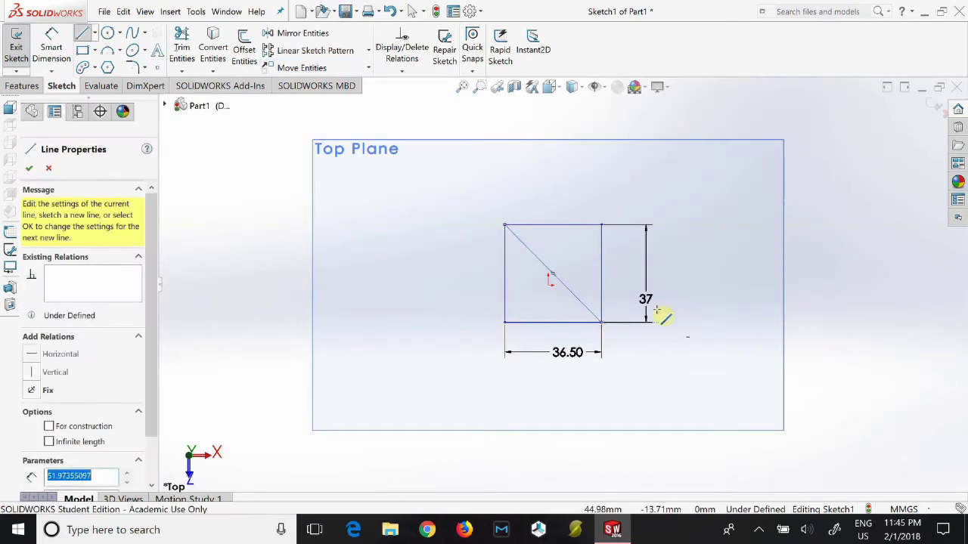
left_click(26, 169)
Rotate the sketch 40 degrees about the diagonal's midpoint
right_click(579, 266)
left_click(611, 278)
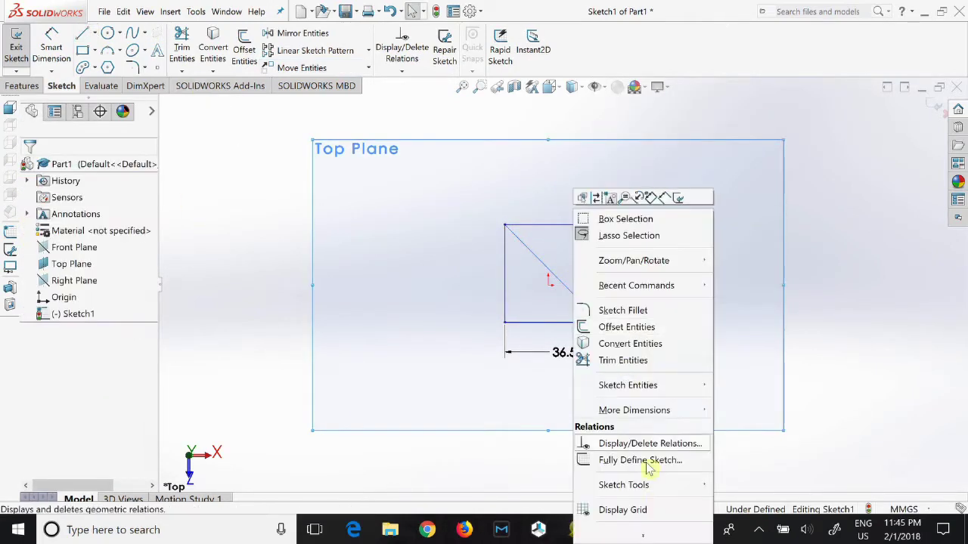
left_click(766, 454)
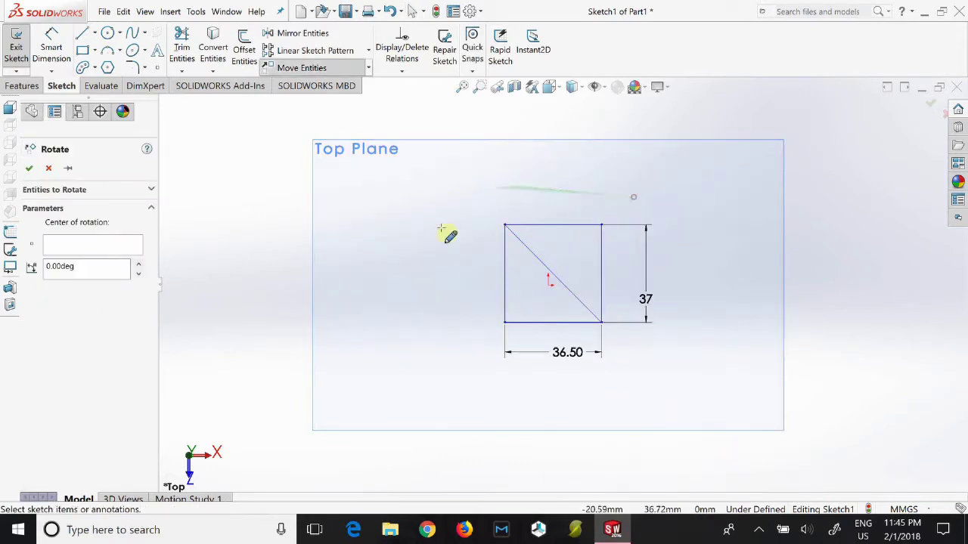
left_click(553, 273)
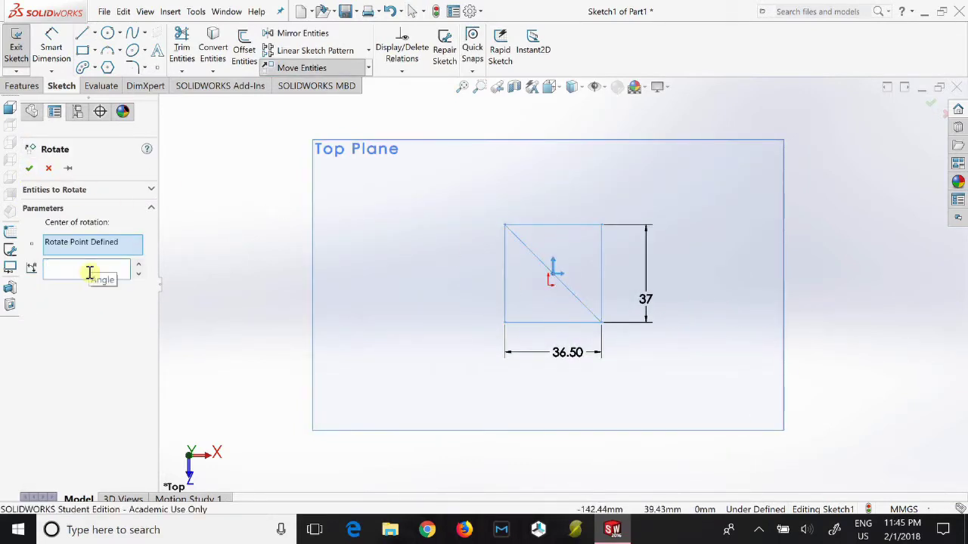
left_click(86, 266)
type("40")
key("Return")
key("Return")
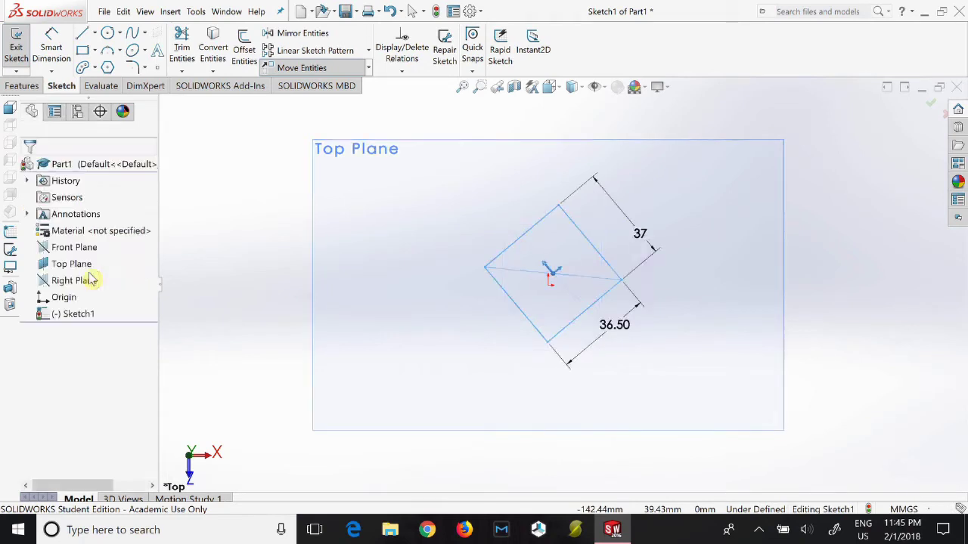
left_click(591, 288)
Delete the diagonal, offset the square outline 2 mm, and add a short corner line
key("Delete")
key("f")
key("o")
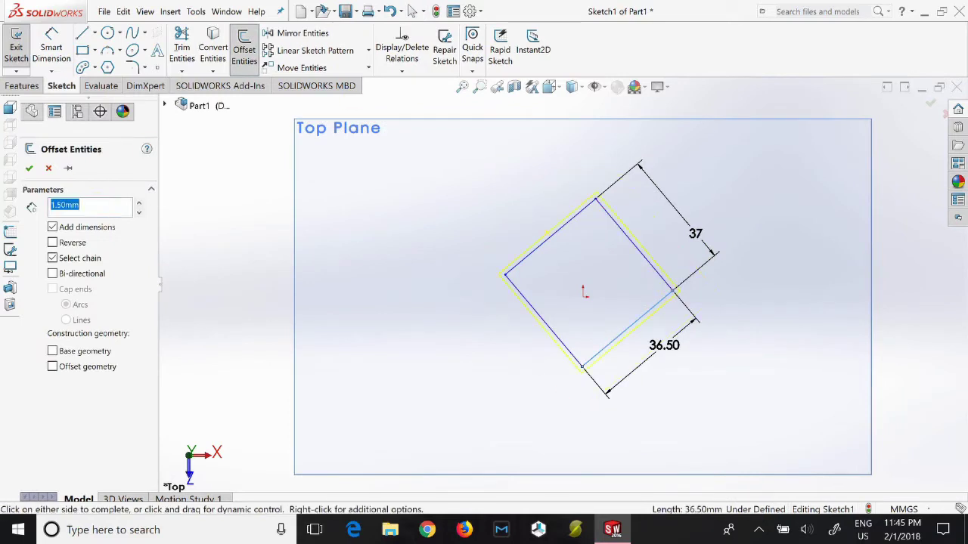
key("Return")
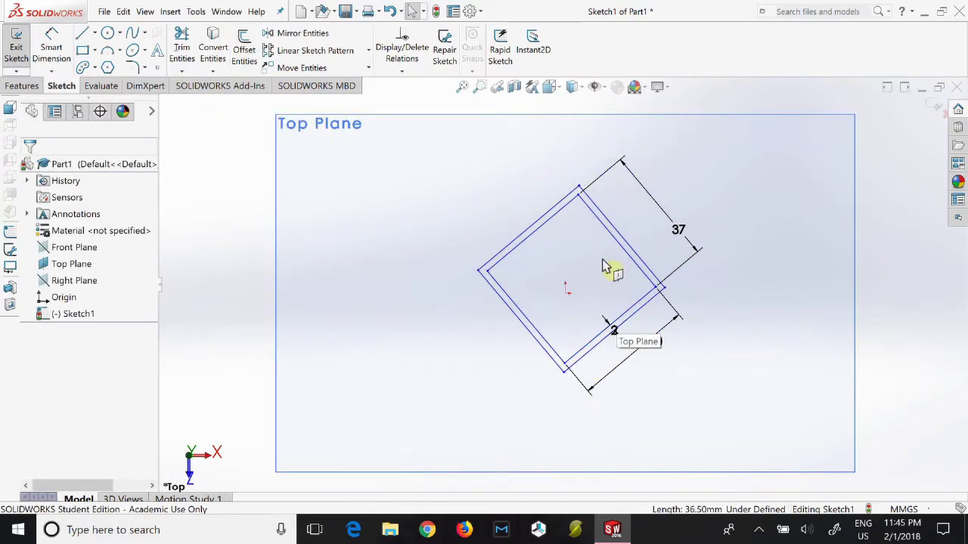
left_click(82, 34)
left_click(563, 372)
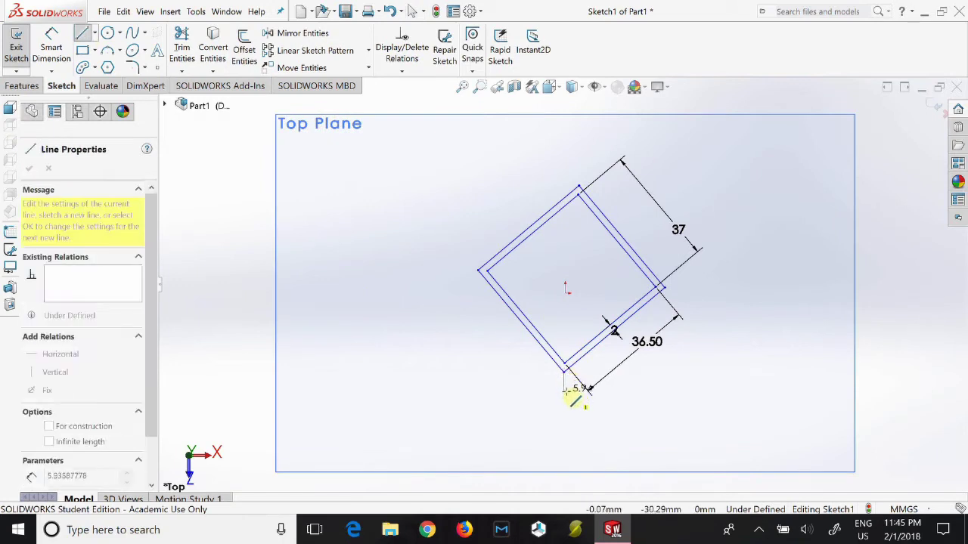
double_click(564, 379)
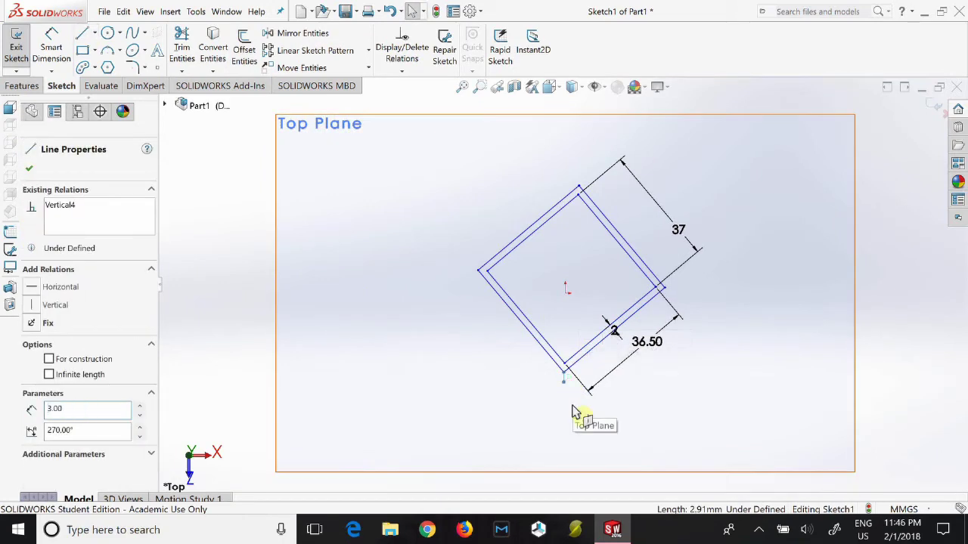
left_click(705, 320)
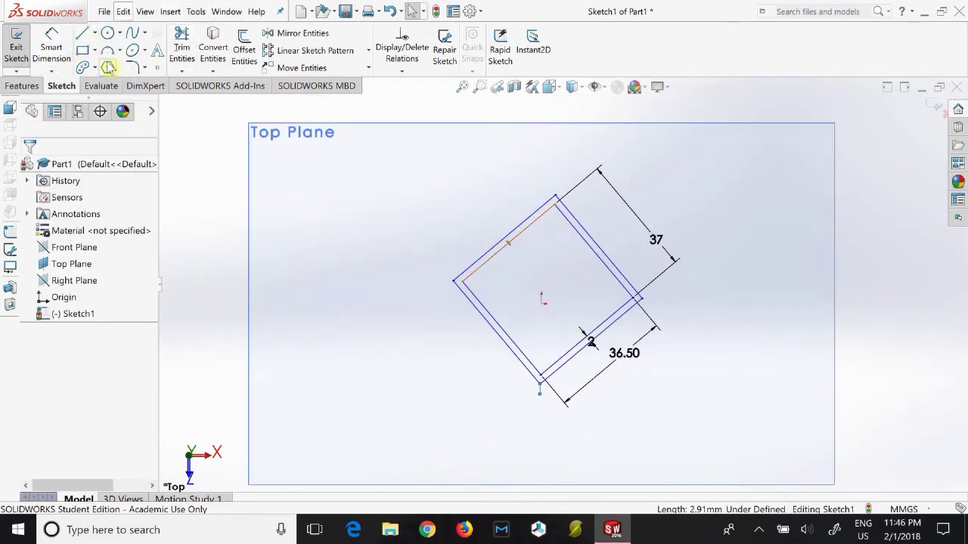
Draw horizontal lines to the right and left of the square's bottom corner
key("l")
left_click(539, 391)
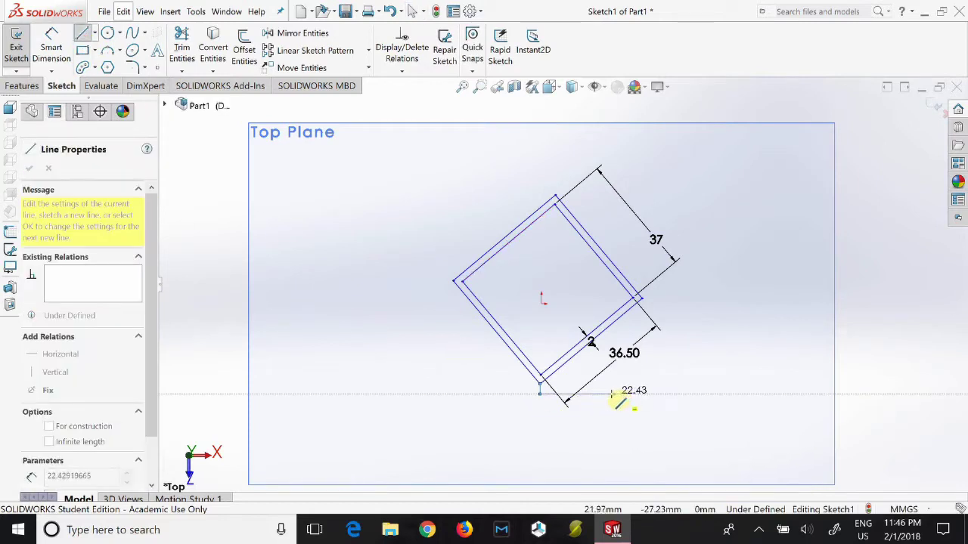
left_click(607, 394)
key("Escape")
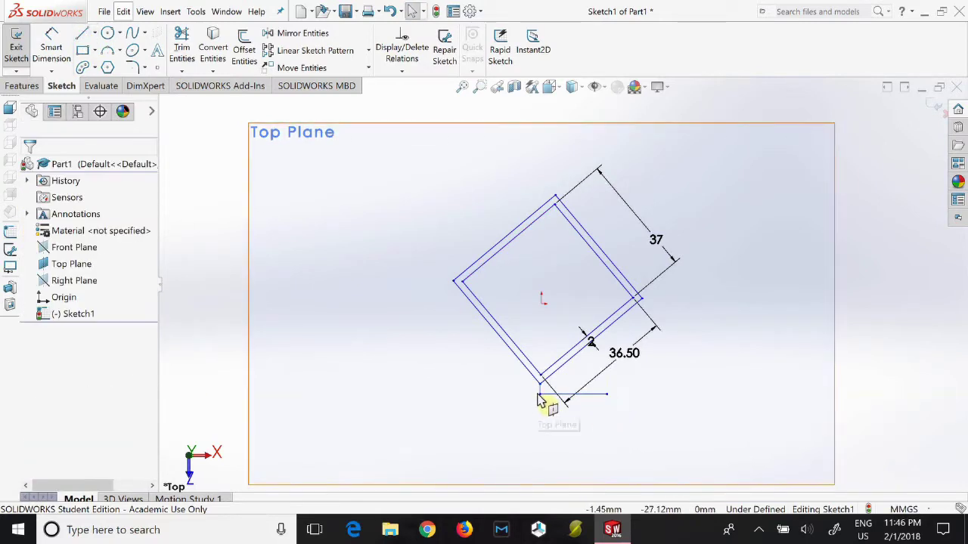
left_click(539, 394)
key("l")
left_click(539, 394)
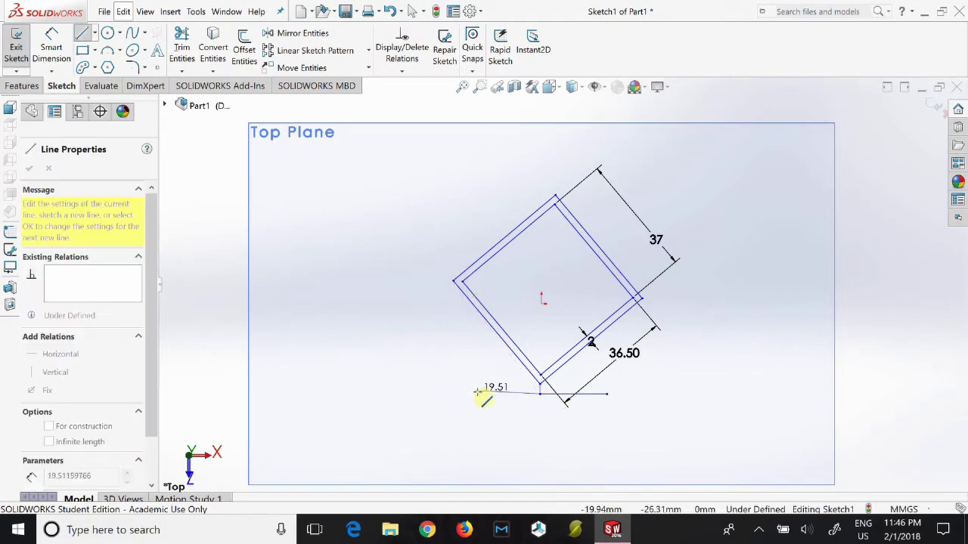
left_click(488, 394)
key("Escape")
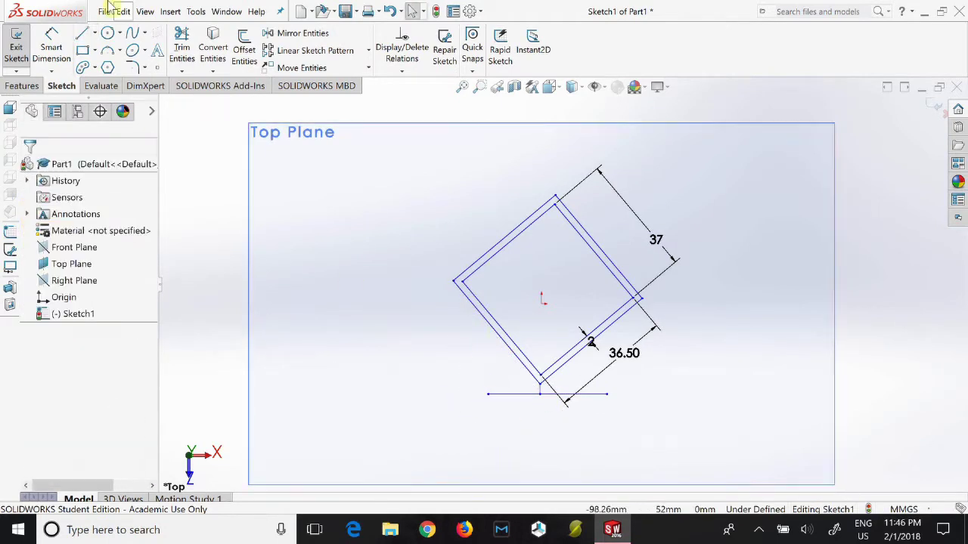
Dimension both horizontal base lines to 15 mm
left_click(51, 46)
left_click(507, 393)
left_click(511, 412)
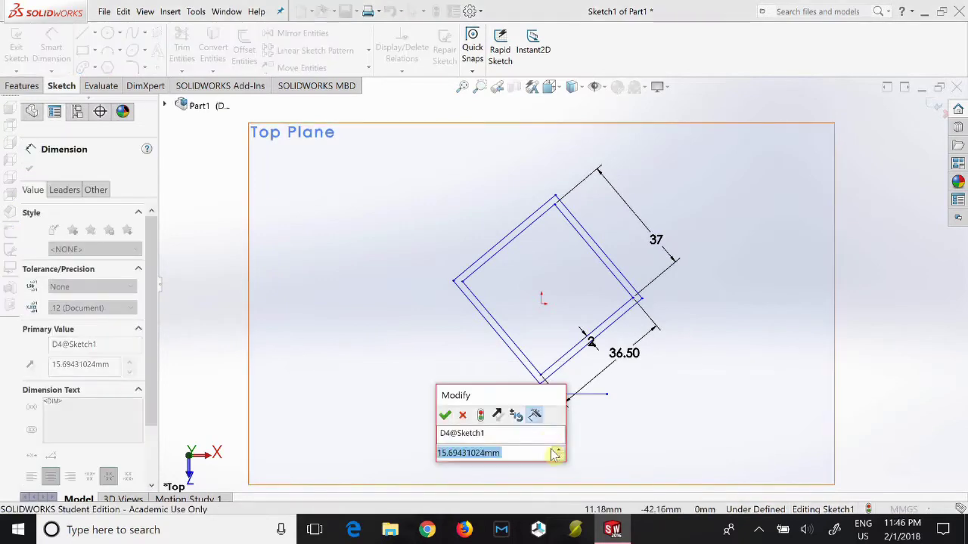
type("15")
key("Return")
left_click(572, 396)
left_click(579, 420)
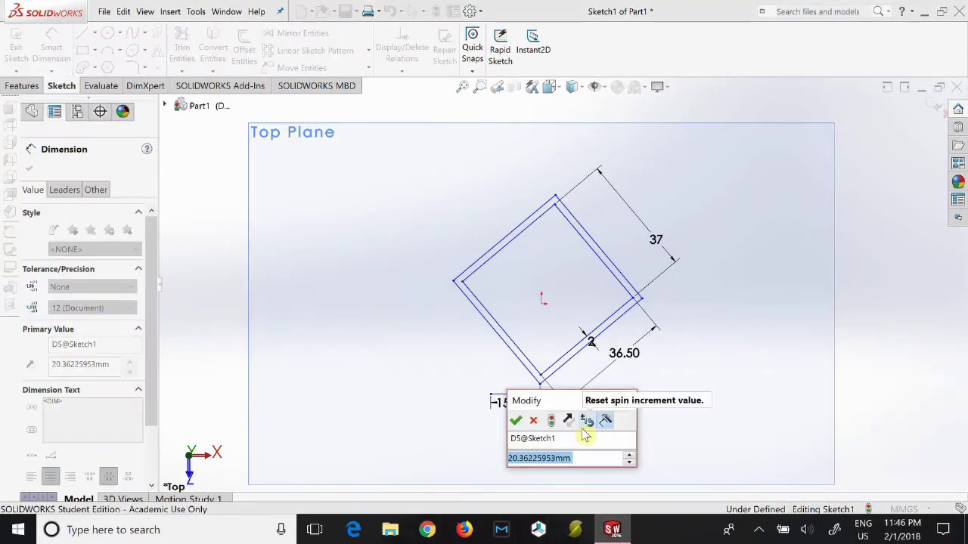
type("15")
key("Return")
scroll(563, 344, "up", 1)
scroll(563, 344, "down", 2)
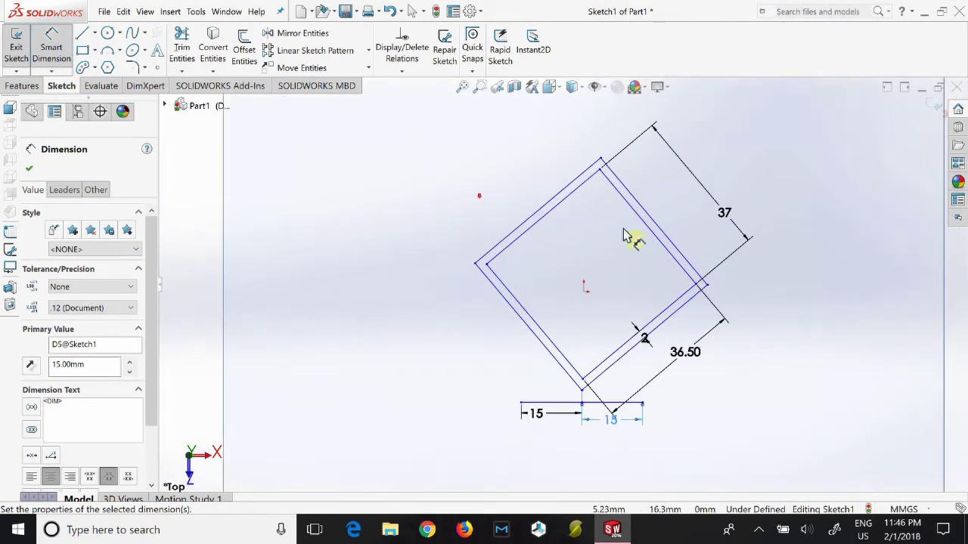
scroll(443, 190, "up", 1)
Draw an arc from the square's left corner to the left base line's end
key("Escape")
left_click(107, 53)
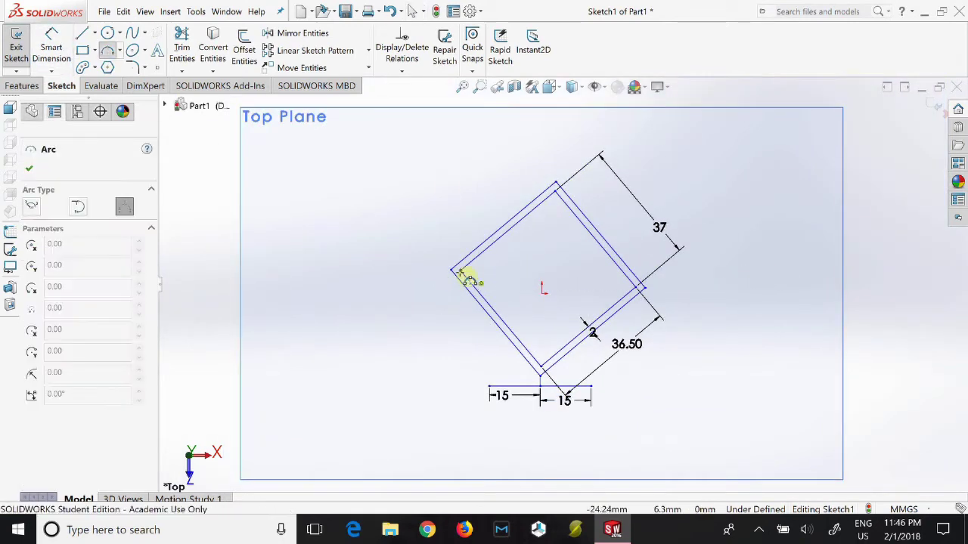
left_click(452, 270)
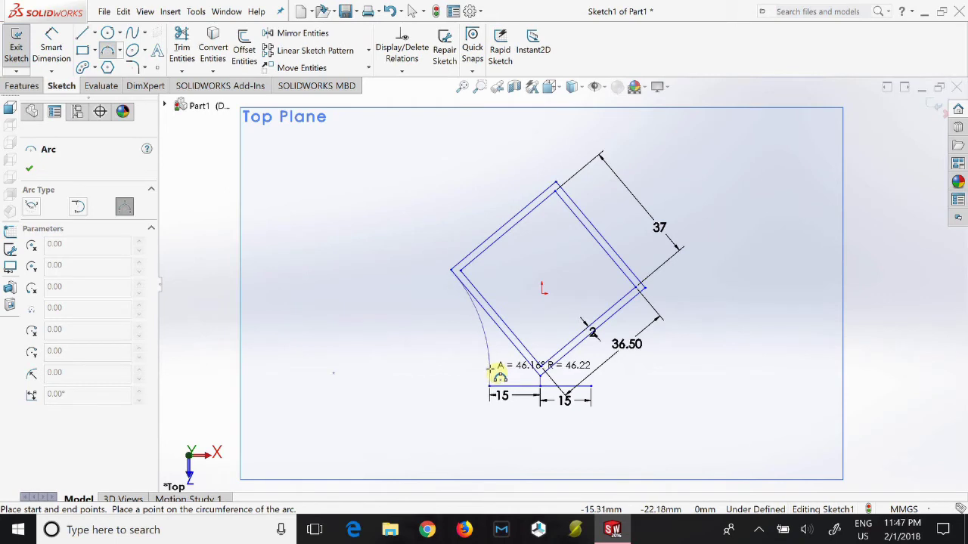
left_click(490, 370)
double_click(94, 441)
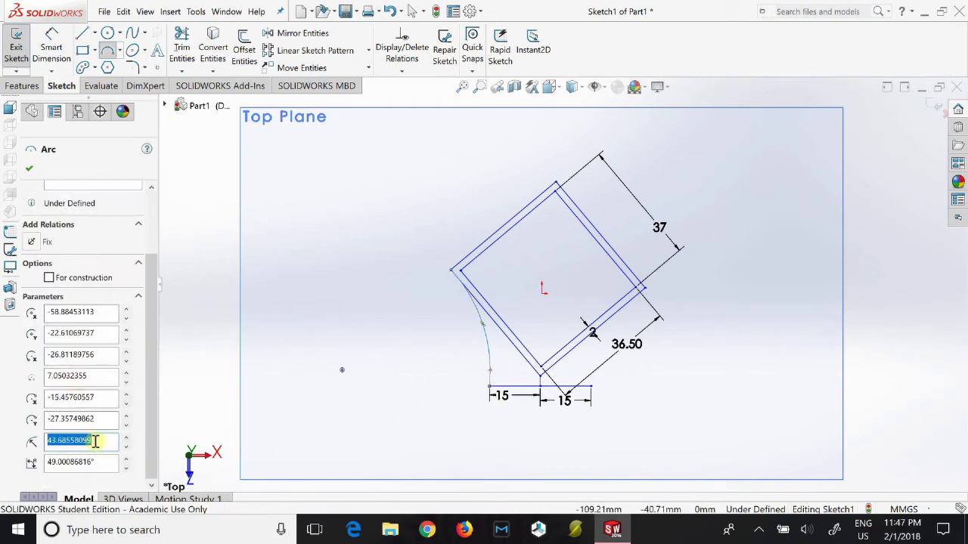
type("44.00")
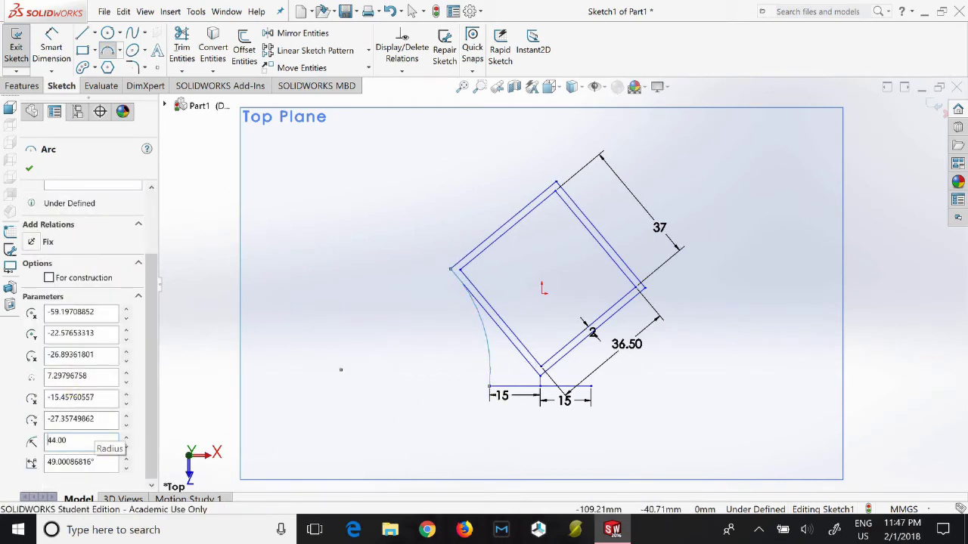
scroll(562, 287, "up", 1)
Draw the matching arc from the right corner to the right base line's end, undoing the distorted radius
left_click(629, 287)
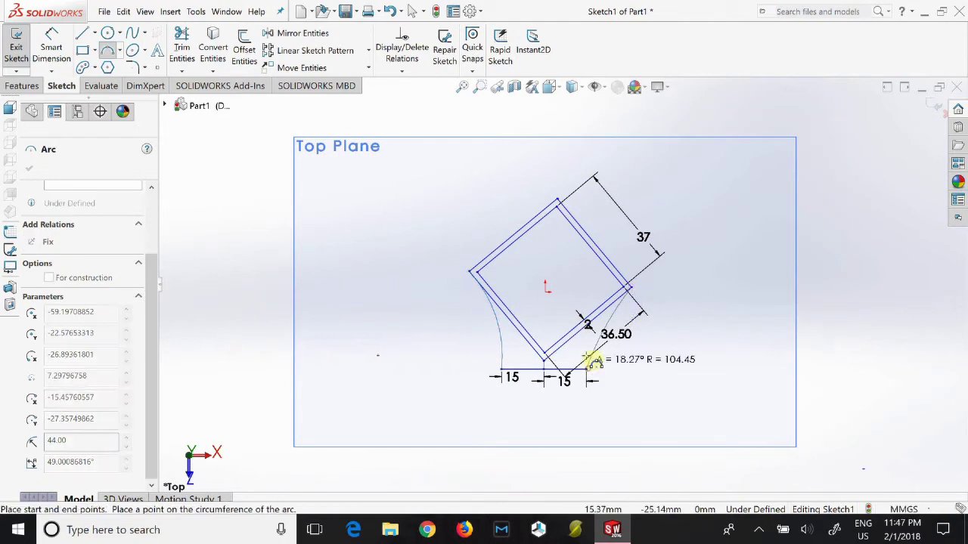
left_click(592, 353)
type("1")
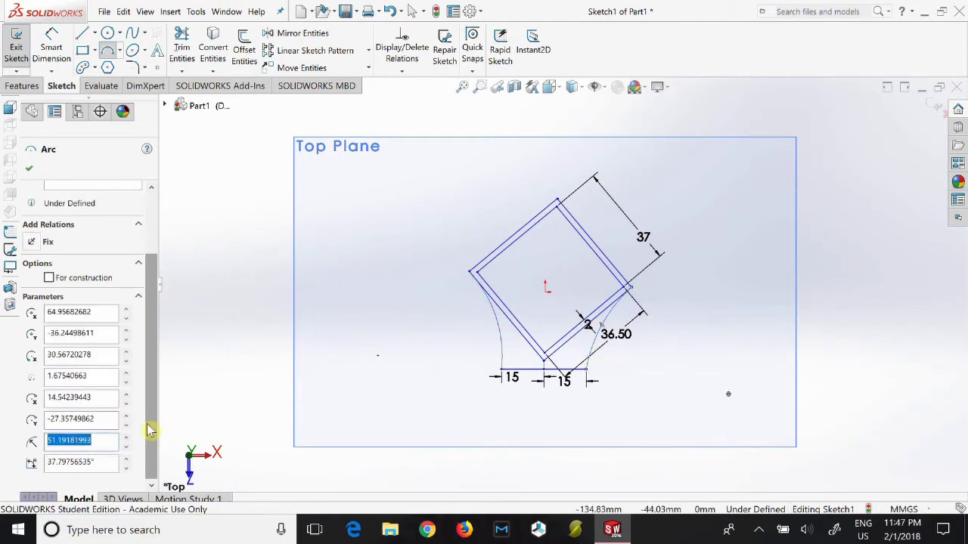
type("0")
key("Return")
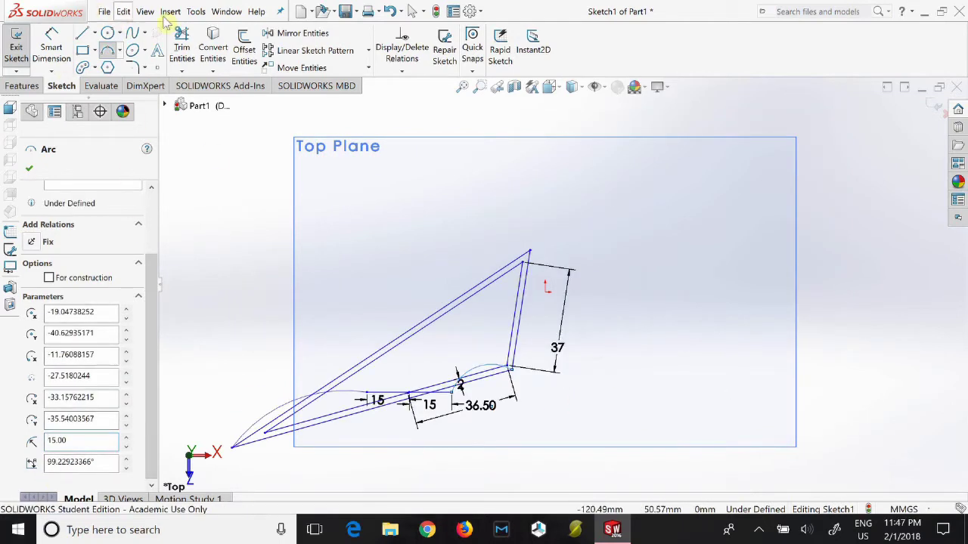
left_click(28, 168)
left_click(389, 10)
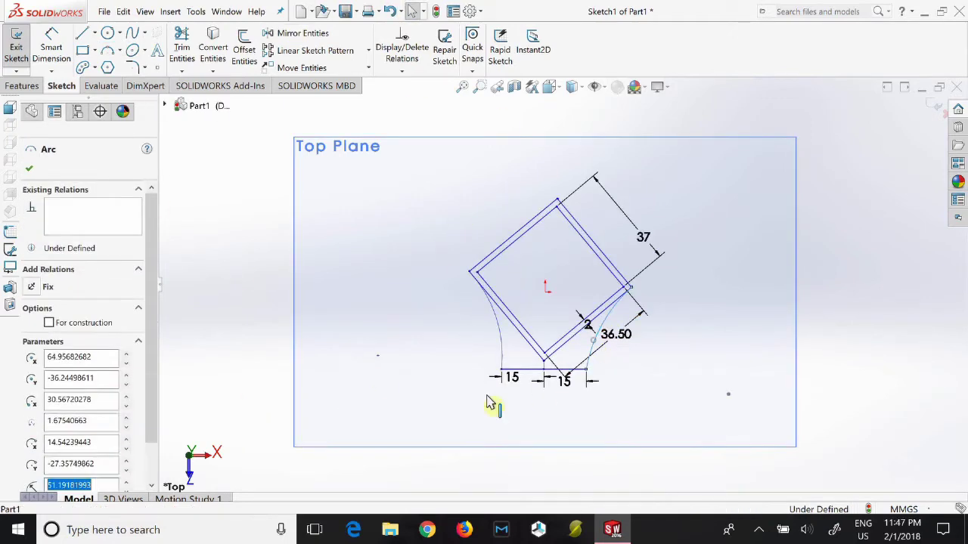
scroll(625, 178, "up", 2)
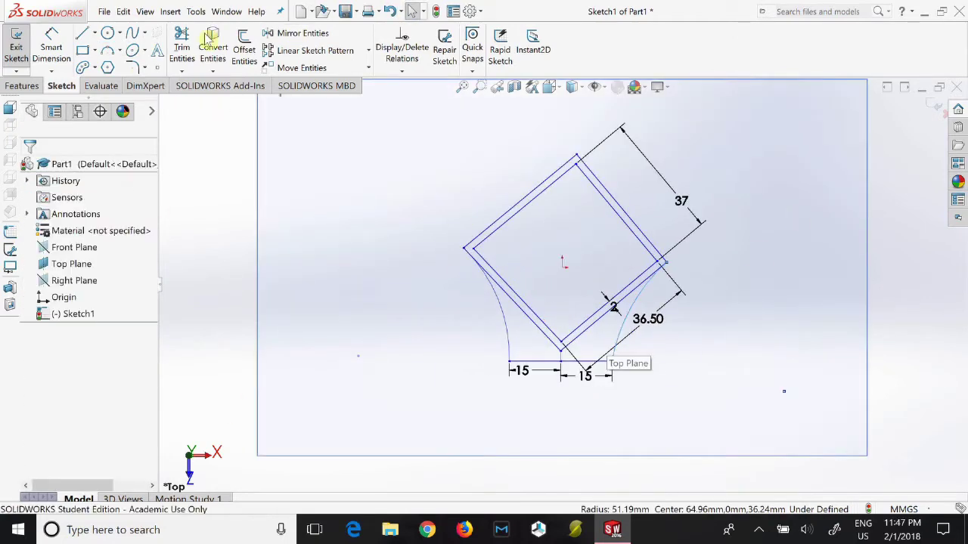
left_click(243, 49)
scroll(609, 349, "up", 2)
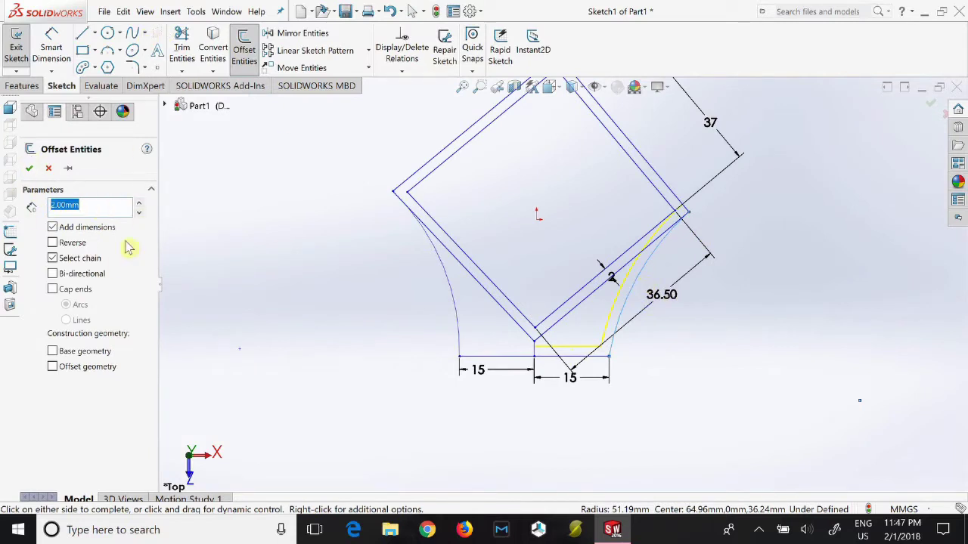
Offset the right and left arc chains by 2 mm and sketch a short top-left corner line
left_click(421, 294)
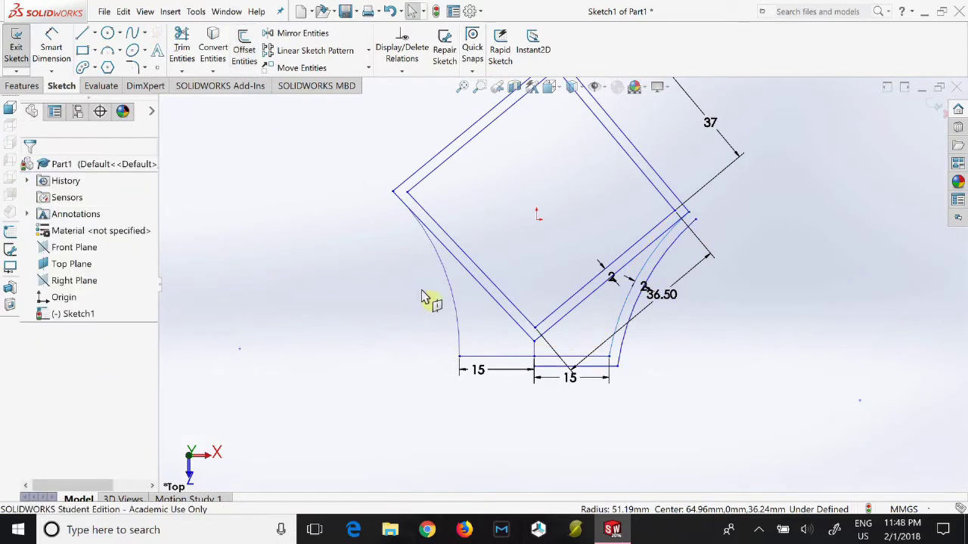
left_click(491, 356)
left_click(244, 49)
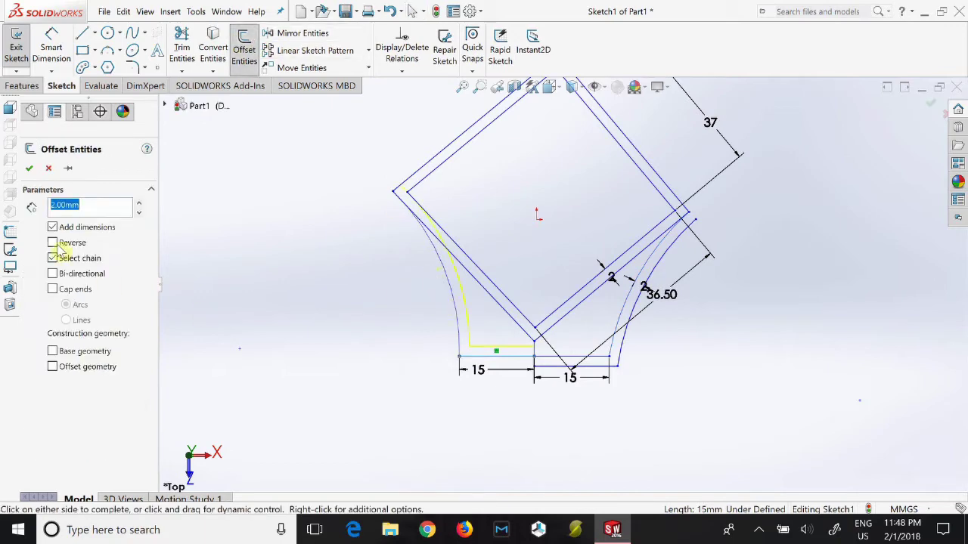
left_click(232, 283)
scroll(449, 234, "down", 1)
scroll(702, 281, "up", 1)
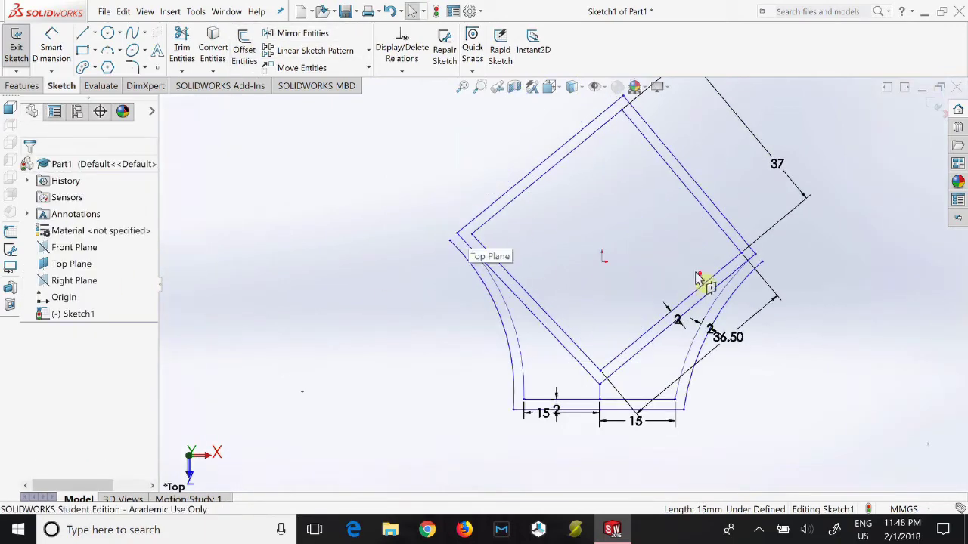
key("l")
left_click_drag(428, 241, 423, 245)
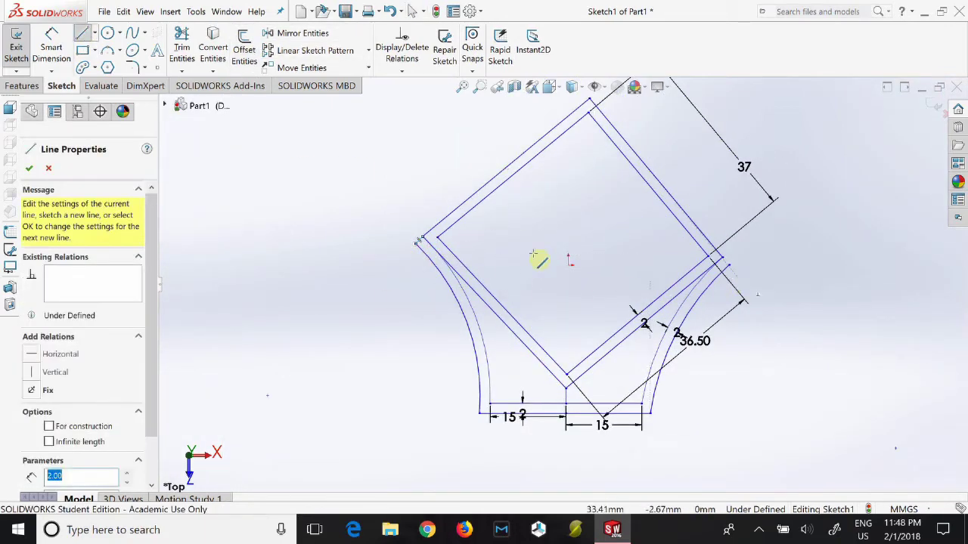
scroll(536, 259, "up", 3)
scroll(558, 308, "down", 3)
scroll(519, 237, "up", 4)
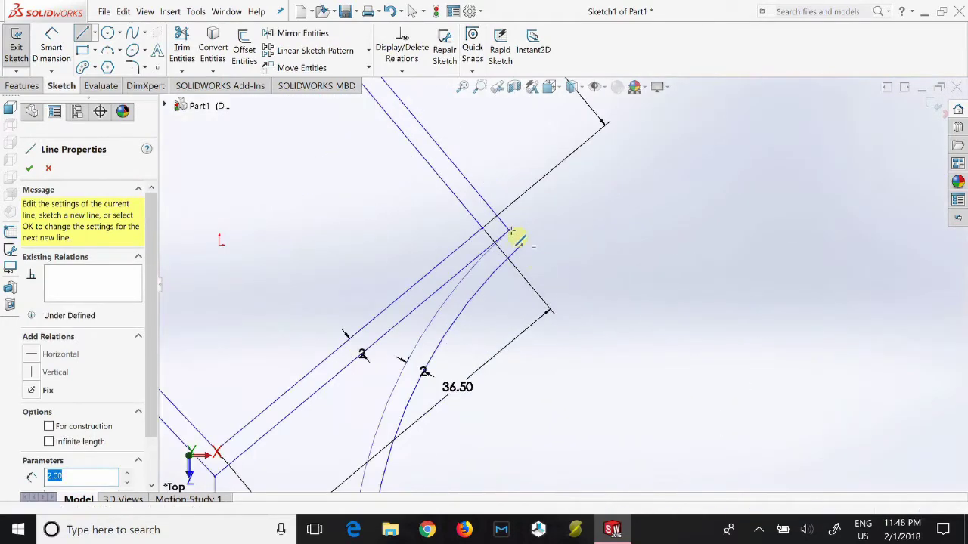
left_click(521, 245)
scroll(521, 244, "down", 3)
Draw connecting lines from the wall corner to the existing line end and corner point
key("Escape")
scroll(367, 291, "down", 2)
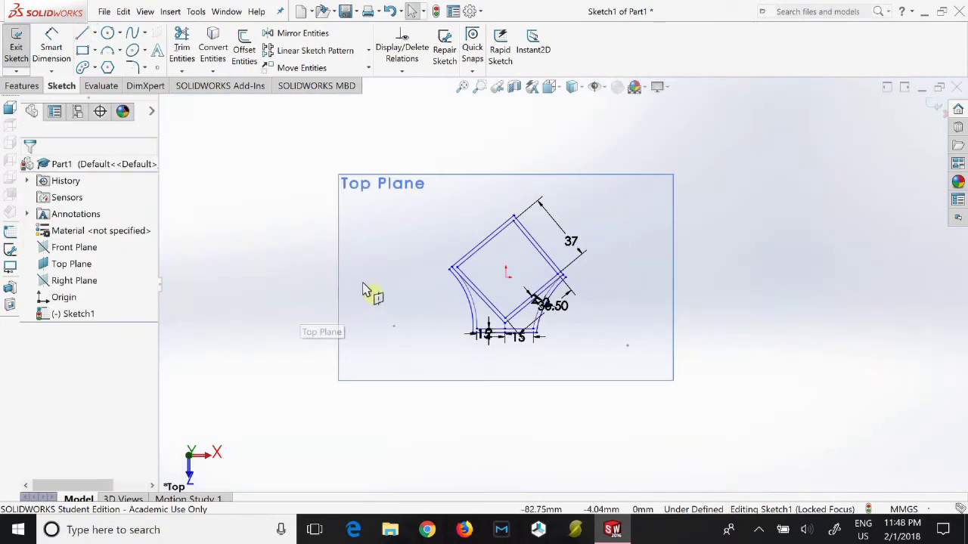
scroll(315, 252, "up", 3)
scroll(505, 273, "up", 3)
left_click(83, 33)
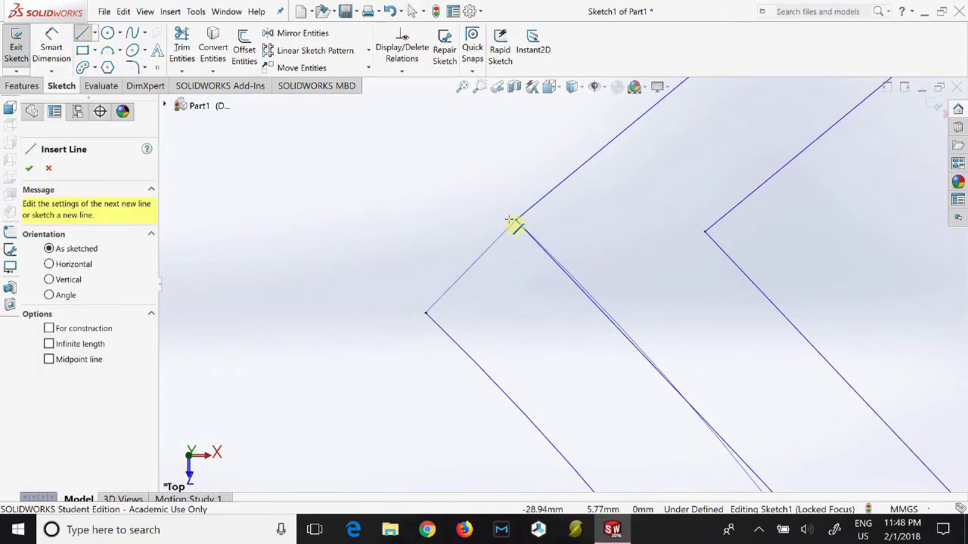
left_click(516, 221)
left_click(428, 311)
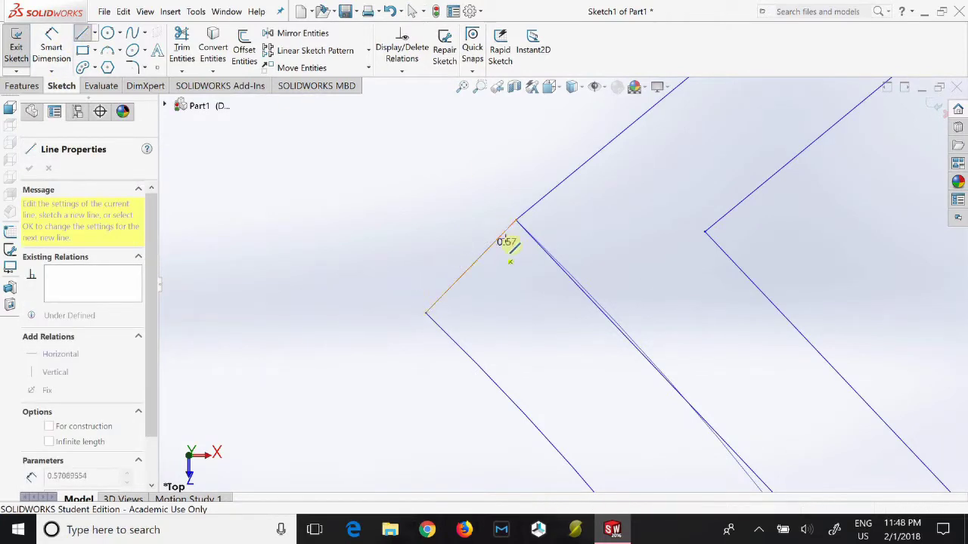
left_click(415, 302)
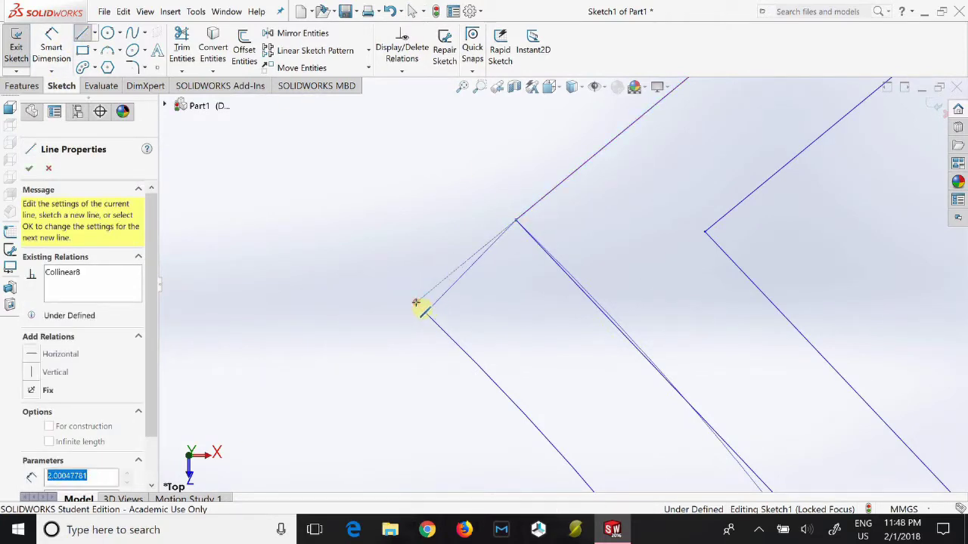
key("Escape")
scroll(561, 285, "up", 4)
scroll(786, 321, "up", 3)
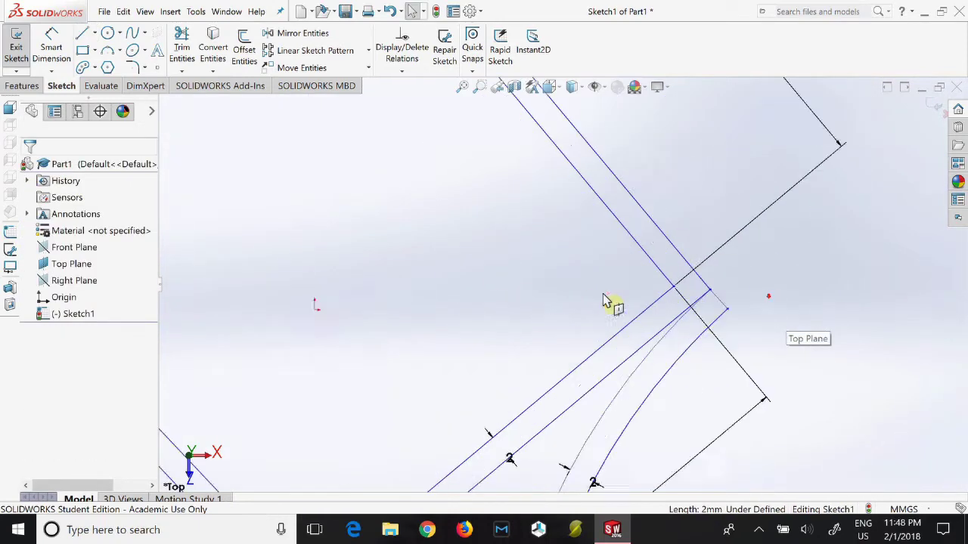
scroll(616, 307, "down", 3)
Delete the stray short line and redraw the line closing the outer corner
left_click(600, 275)
key("Delete")
left_click(81, 33)
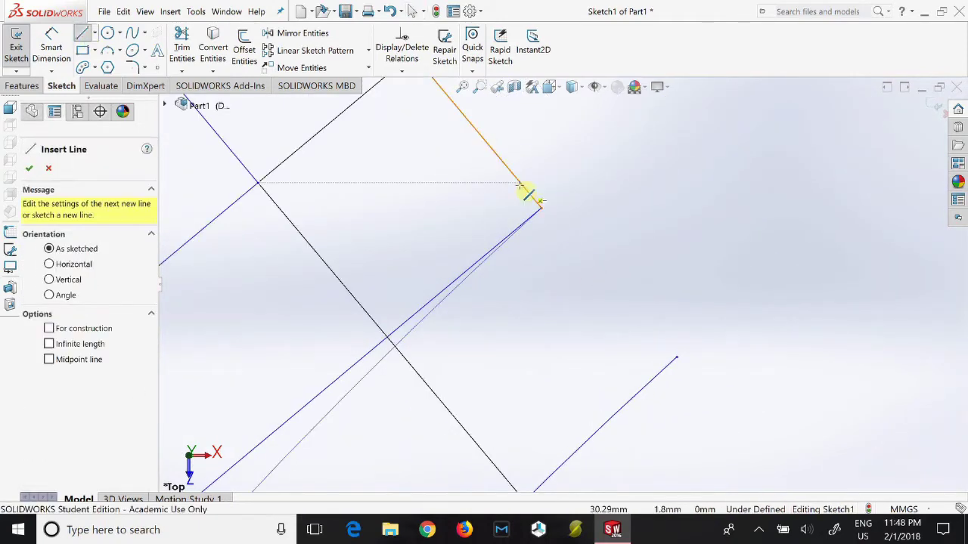
left_click(540, 208)
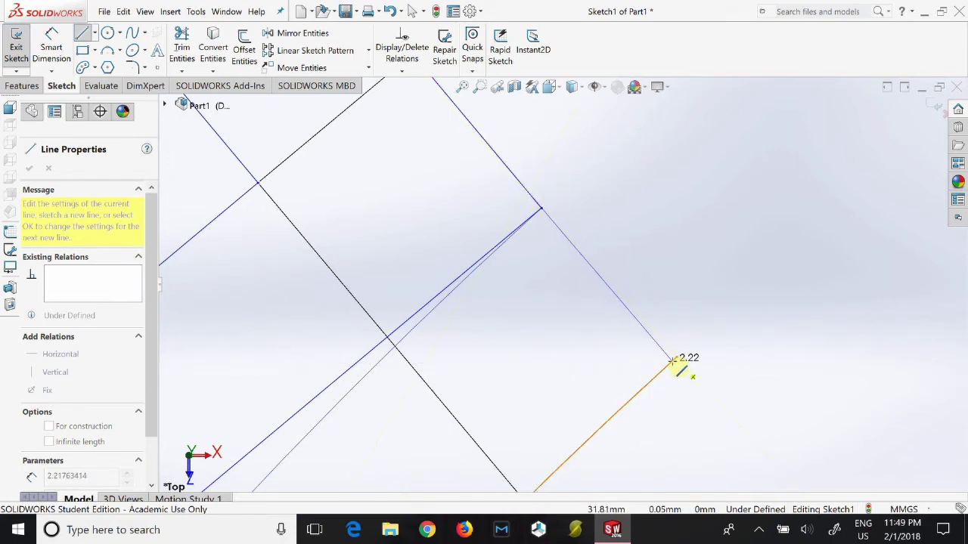
left_click(672, 362)
key("Escape")
scroll(665, 359, "down", 3)
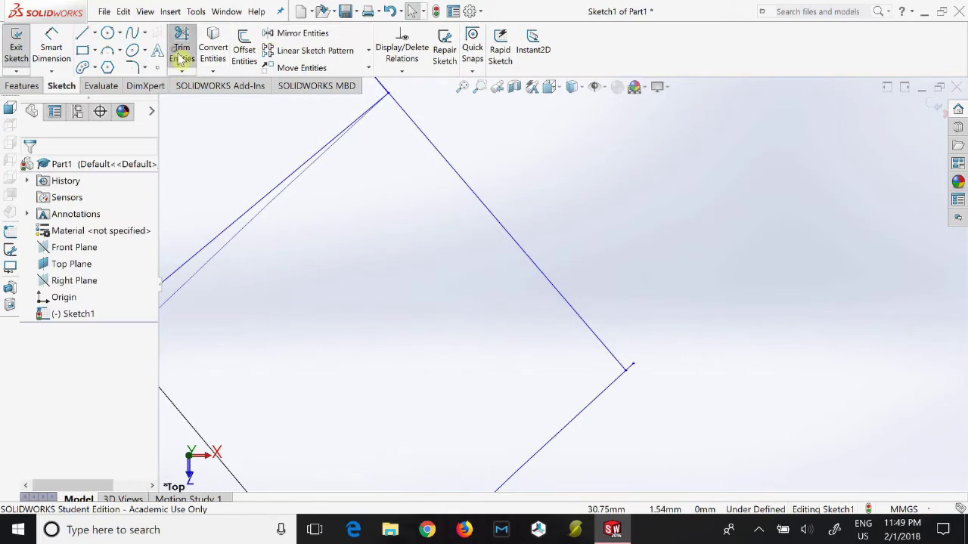
left_click(182, 59)
scroll(399, 281, "up", 2)
scroll(410, 391, "up", 2)
scroll(521, 326, "up", 2)
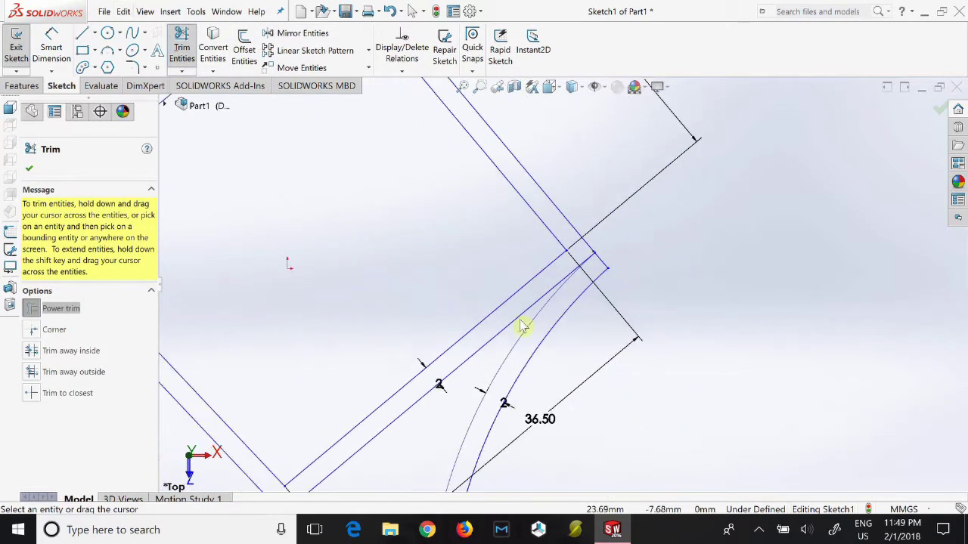
scroll(624, 199, "up", 1)
Cap the inner curved wall's tip with a three-point arc
left_click(107, 50)
left_click(598, 246)
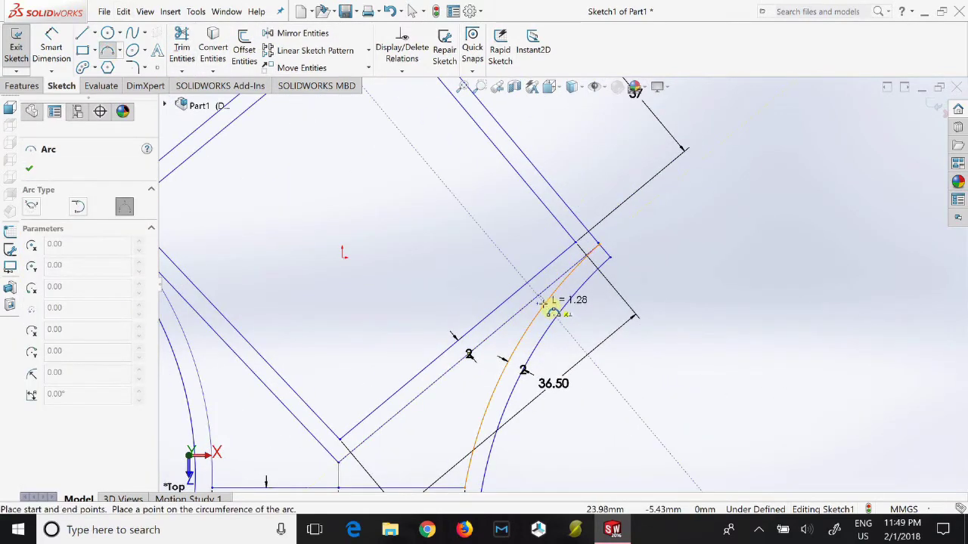
scroll(560, 306, "down", 2)
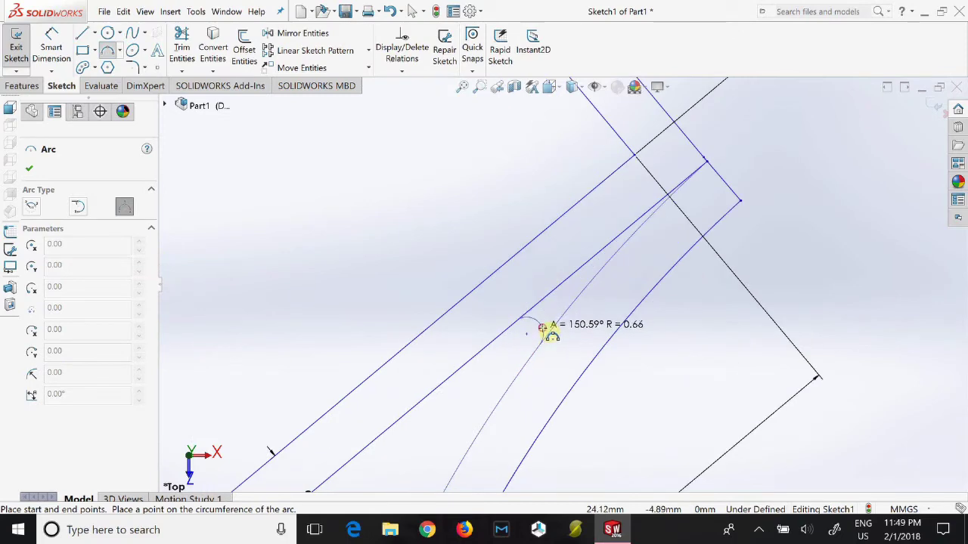
left_click(544, 330)
key("Escape")
scroll(390, 360, "up", 2)
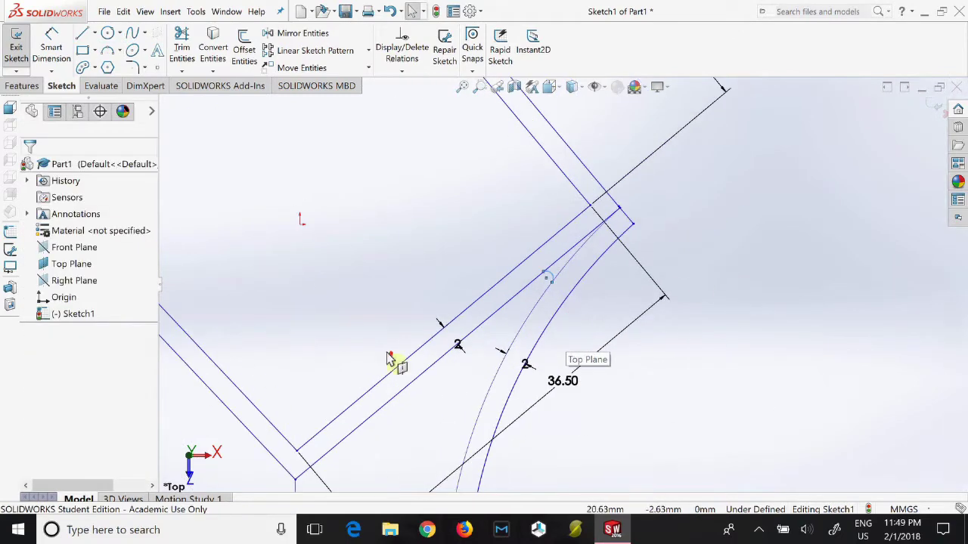
scroll(390, 360, "up", 2)
scroll(479, 264, "down", 3)
scroll(495, 190, "down", 2)
scroll(529, 234, "down", 2)
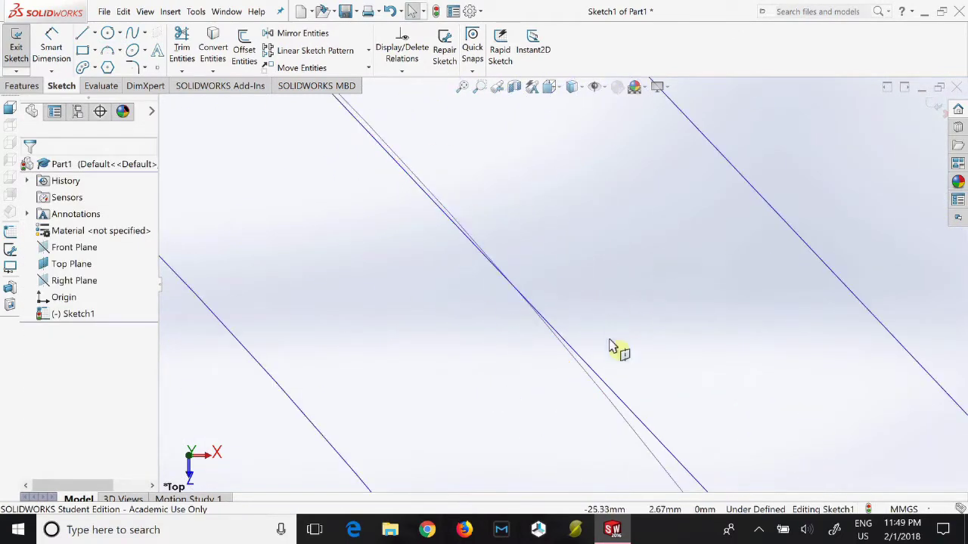
Trim away the overlapping wall segments at the left corner
left_click(108, 51)
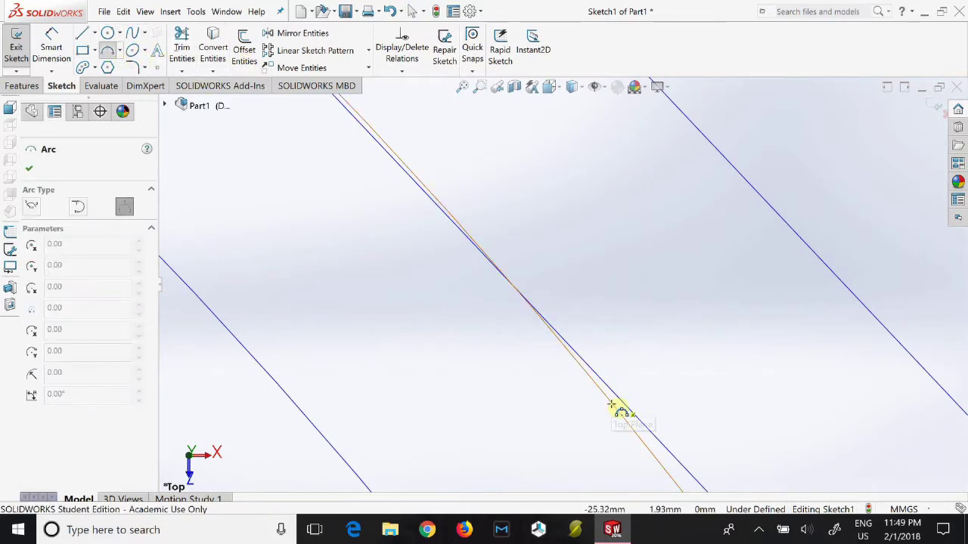
left_click(628, 404)
key("Escape")
scroll(645, 418, "up", 3)
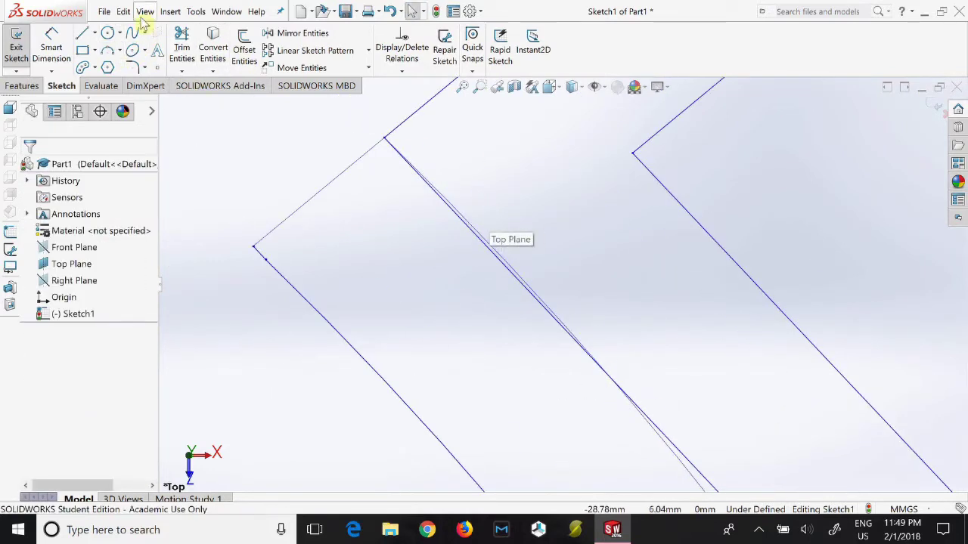
key("t")
scroll(645, 335, "up", 2)
scroll(645, 335, "up", 3)
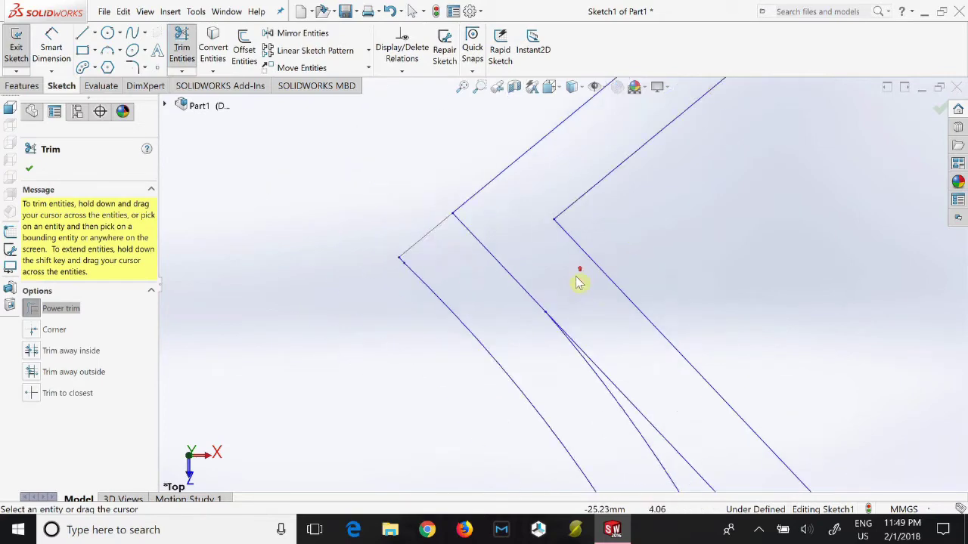
scroll(482, 318, "down", 5)
scroll(423, 302, "up", 4)
scroll(538, 273, "down", 4)
scroll(655, 335, "up", 2)
scroll(611, 291, "up", 3)
scroll(657, 272, "down", 3)
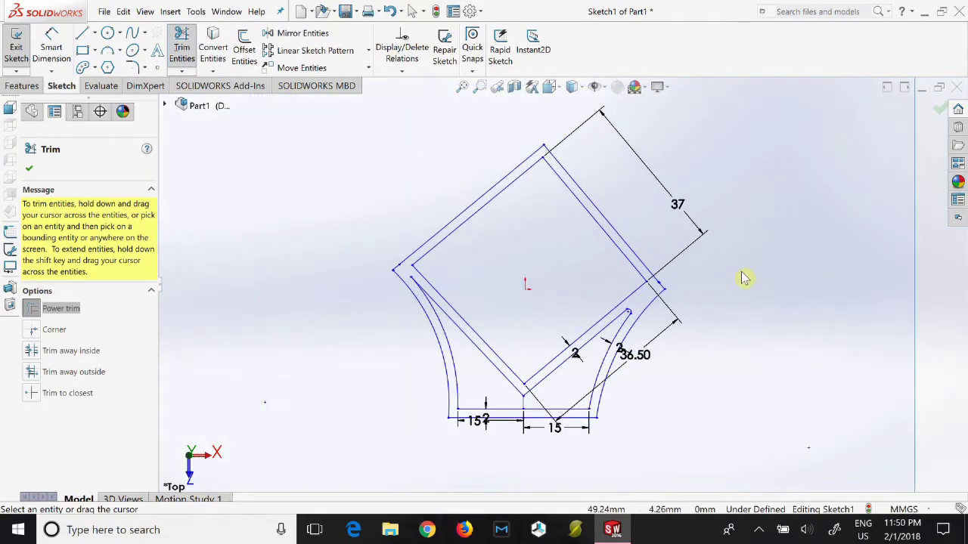
scroll(539, 400, "down", 2)
scroll(615, 280, "up", 3)
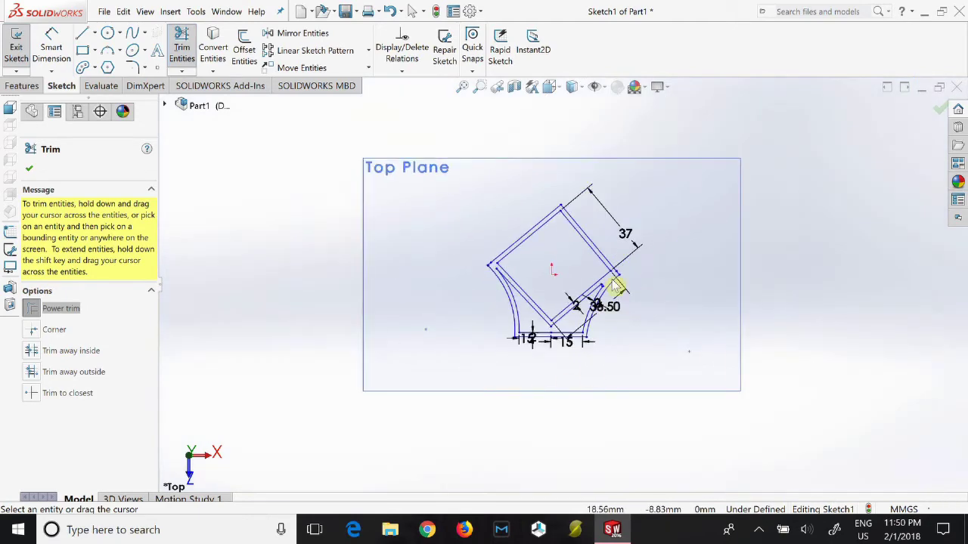
key("Escape")
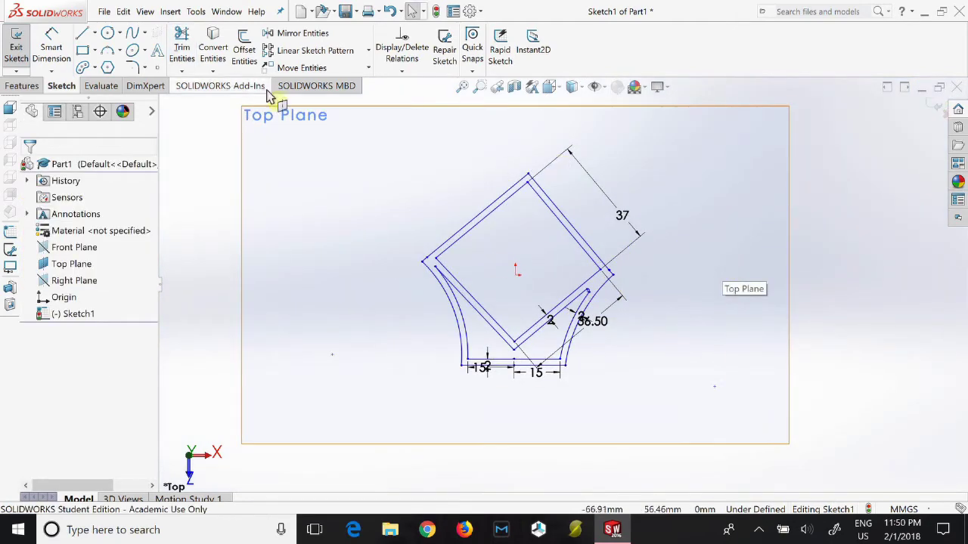
Dimension the left curved leg between its two end points at 35.90 mm
left_click(51, 49)
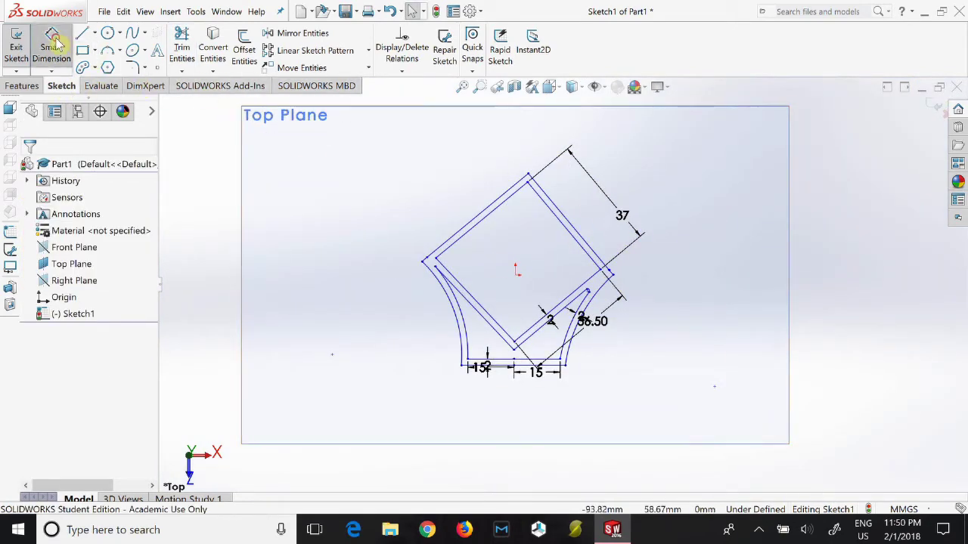
left_click(422, 261)
left_click(462, 366)
left_click(437, 352)
key("Return")
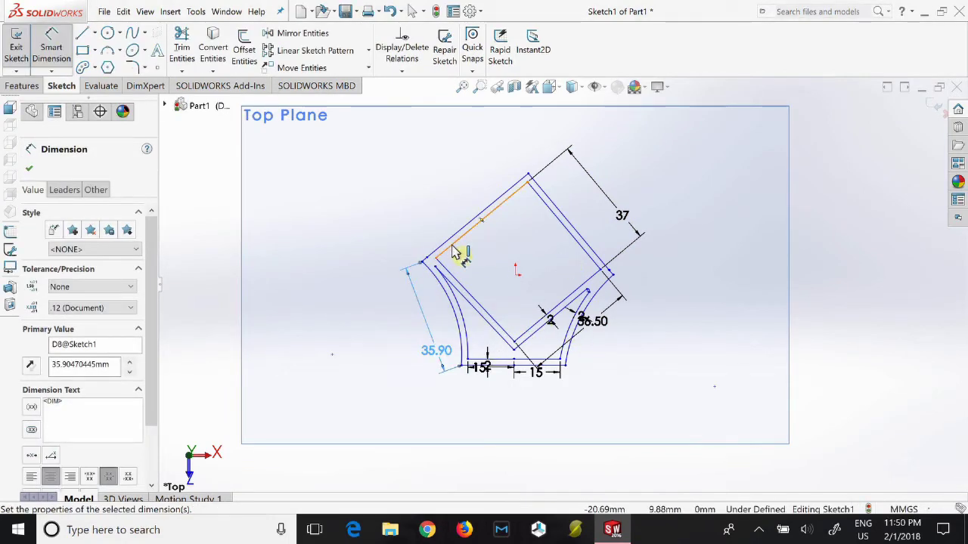
scroll(518, 340, "down", 5)
scroll(950, 323, "up", 2)
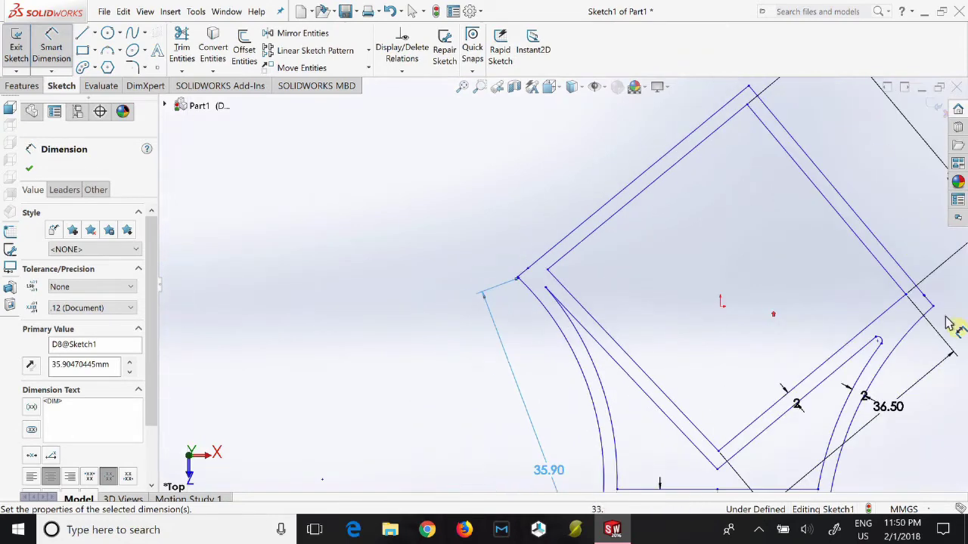
scroll(646, 431, "down", 1)
scroll(641, 428, "down", 2)
scroll(519, 393, "up", 3)
scroll(640, 254, "up", 2)
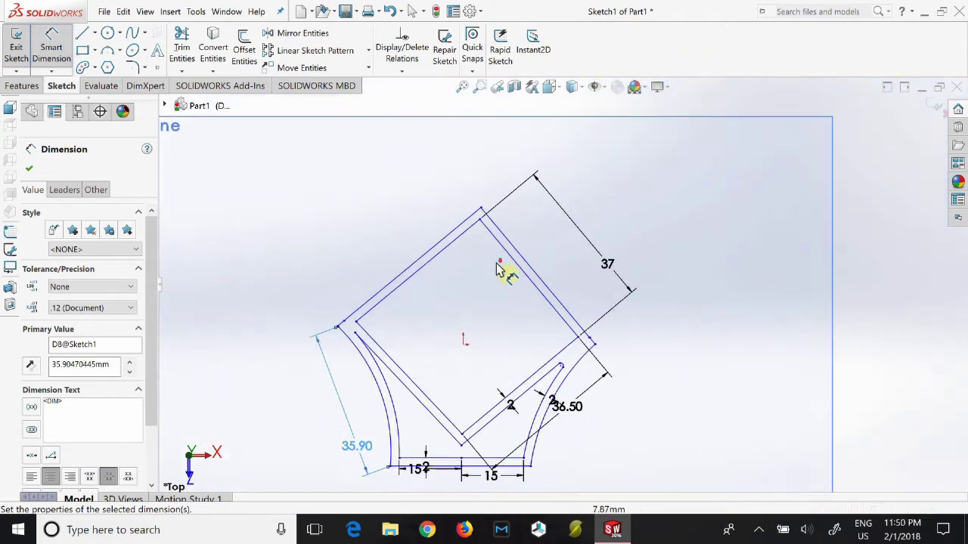
scroll(476, 388, "up", 1)
scroll(475, 389, "down", 2)
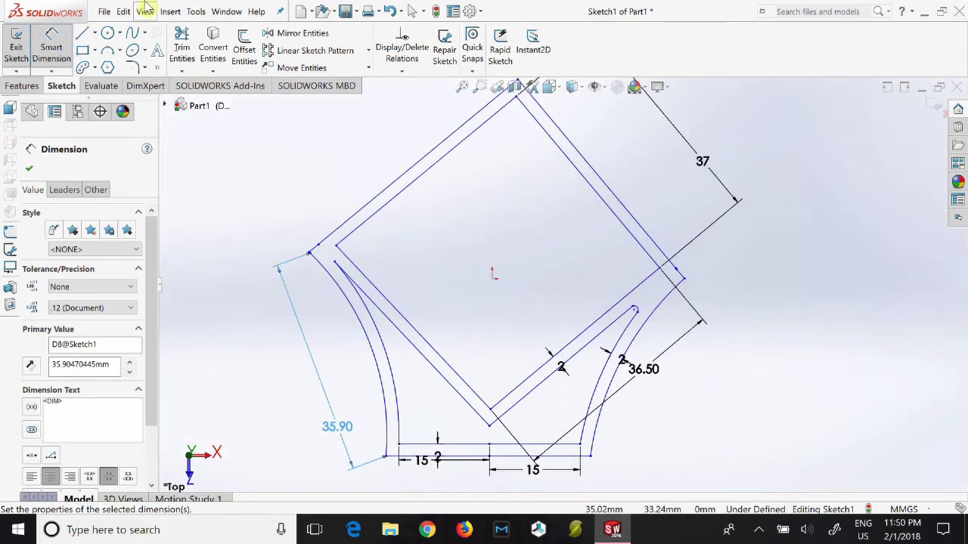
scroll(560, 197, "up", 1)
left_click(22, 85)
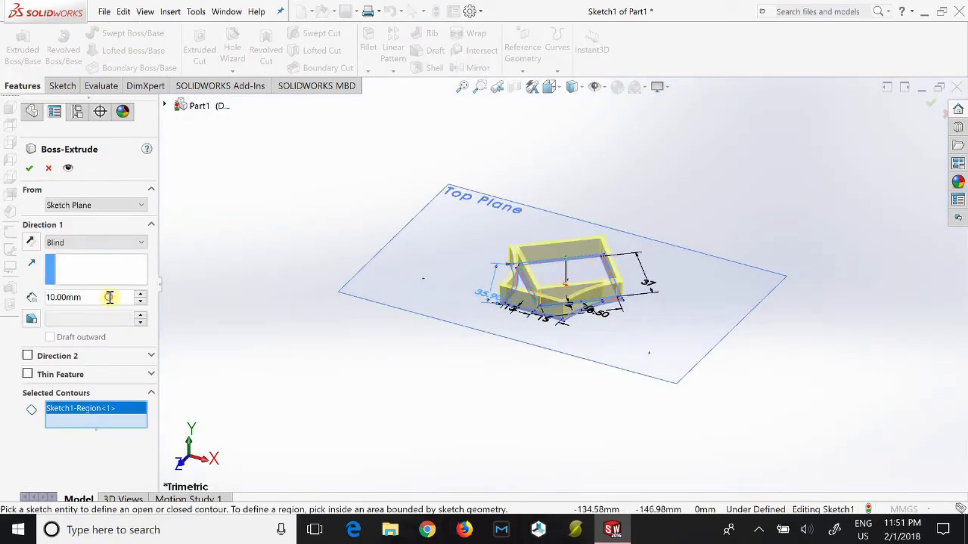
Extrude the frame profile 38 mm as Boss-Extrude1 and orbit to inspect the solid
double_click(110, 297)
type("=36")
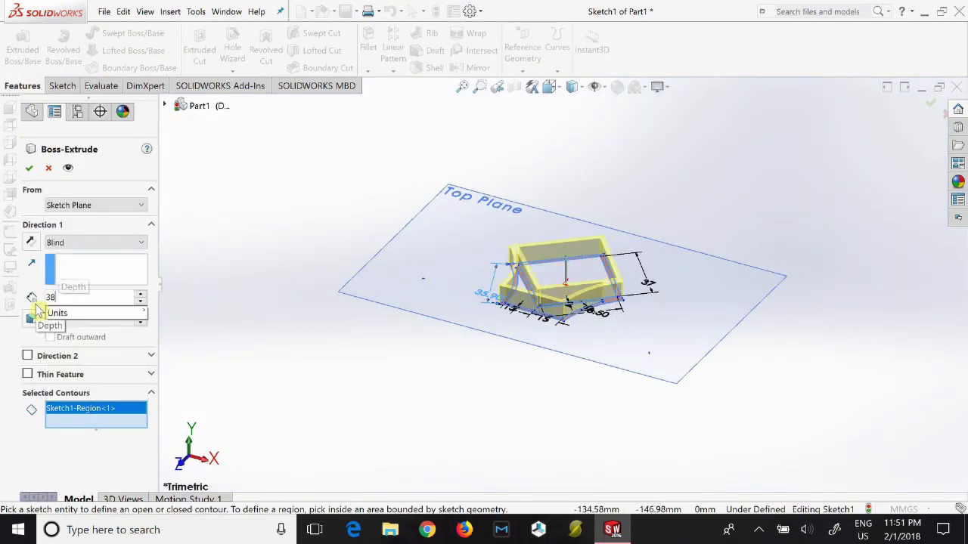
key("Return")
mouse_move(519, 253)
middle_mouse_down()
mouse_move(407, 197)
mouse_move(590, 324)
mouse_move(605, 411)
mouse_move(572, 274)
middle_mouse_up()
scroll(567, 288, "down", 2)
scroll(567, 288, "up", 3)
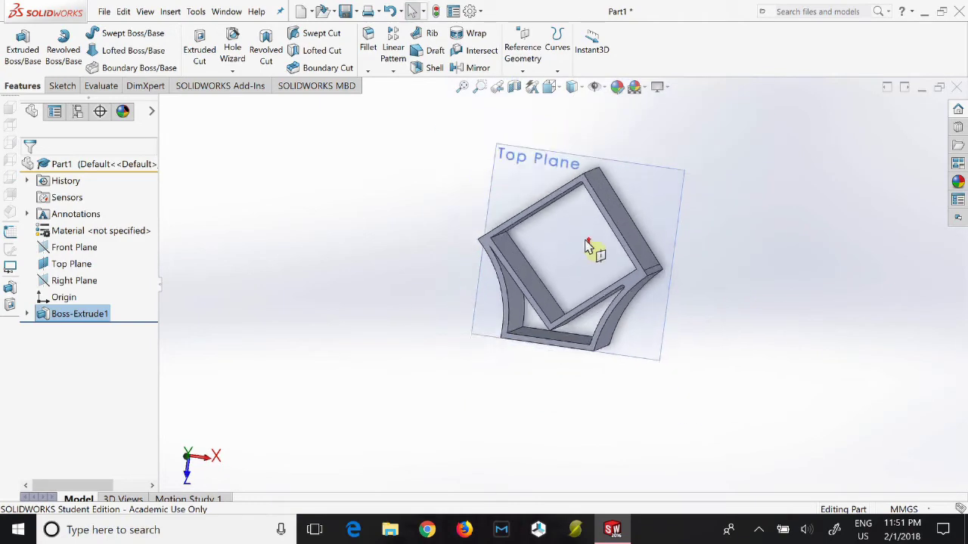
scroll(595, 249, "down", 1)
scroll(518, 388, "down", 1)
scroll(563, 315, "down", 2)
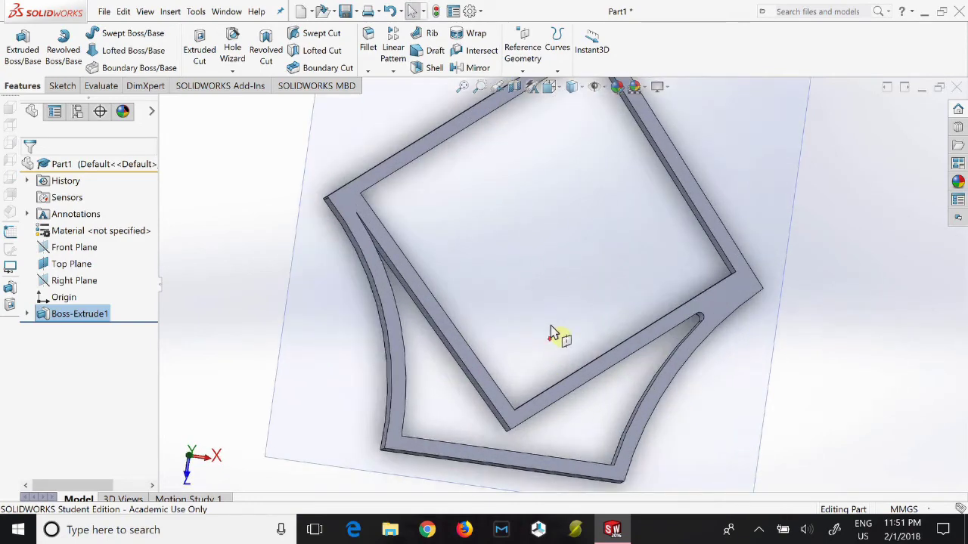
mouse_move(551, 328)
middle_mouse_down()
mouse_move(549, 259)
mouse_move(529, 226)
middle_mouse_up()
Sketch a 12.50 mm circle on the wall face
left_click(62, 85)
left_click(81, 33)
left_click(440, 221)
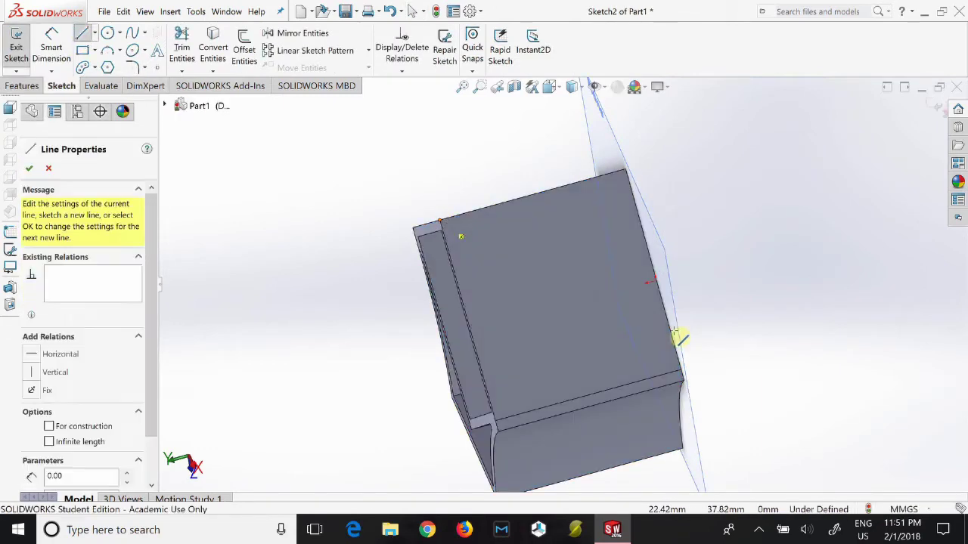
key("Escape")
left_click(108, 33)
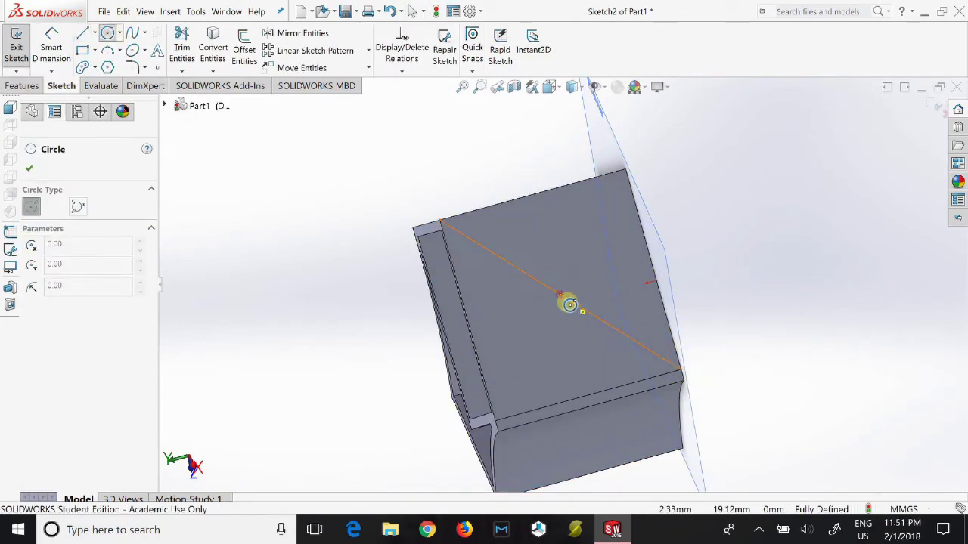
left_click(626, 288)
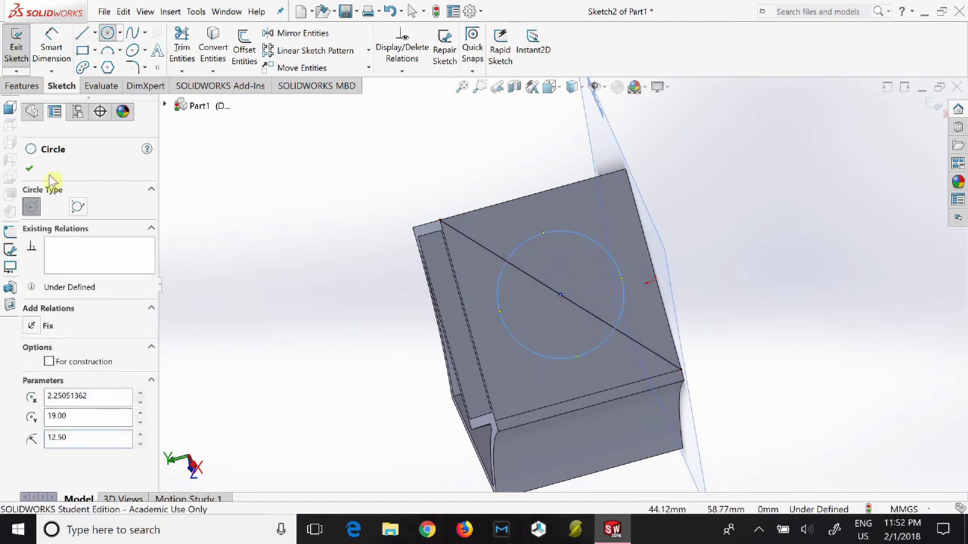
key("Escape")
Cut the circle through the wall as Cut-Extrude1 and inspect the hole
left_click(21, 85)
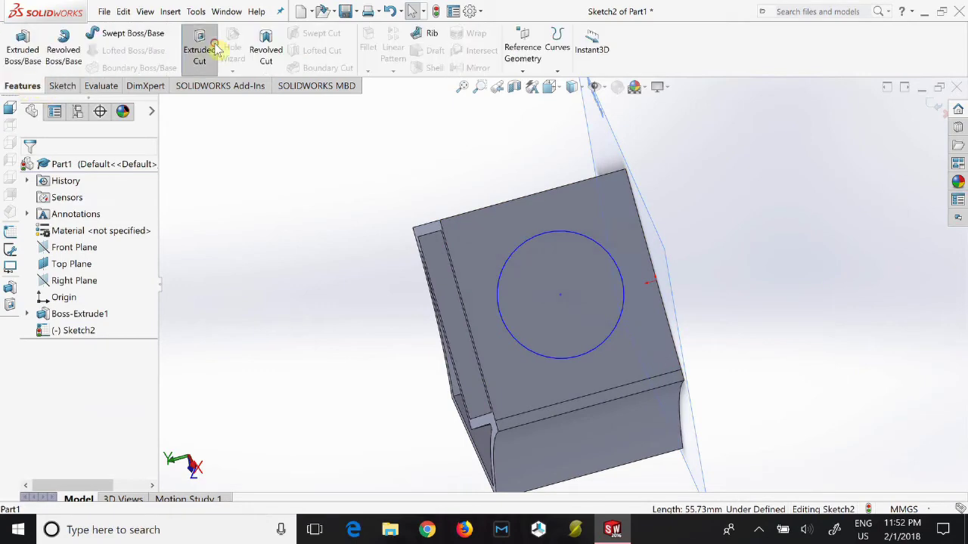
left_click(199, 49)
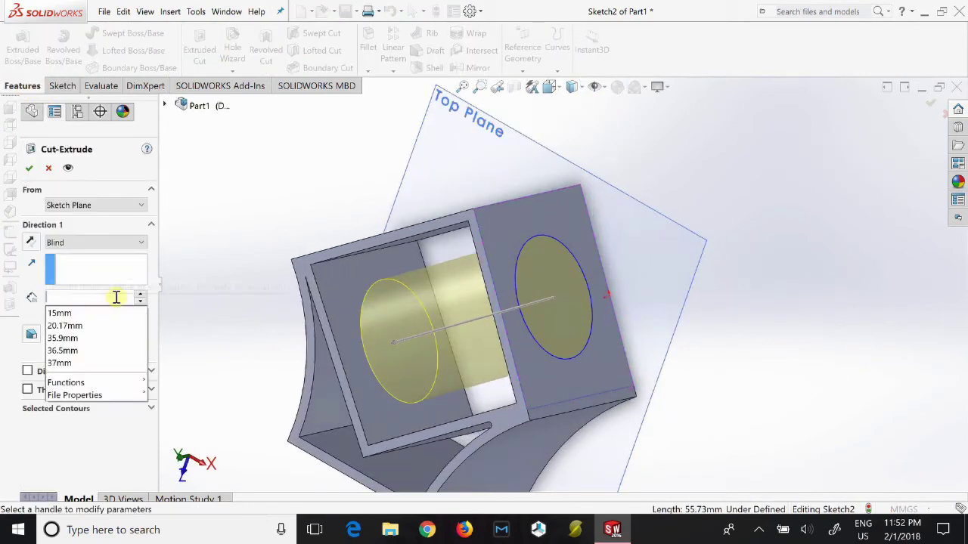
type("2")
key("Return")
key("Return")
mouse_move(514, 217)
middle_mouse_down()
mouse_move(605, 313)
mouse_move(512, 302)
mouse_move(370, 186)
mouse_move(459, 291)
mouse_move(520, 262)
middle_mouse_up()
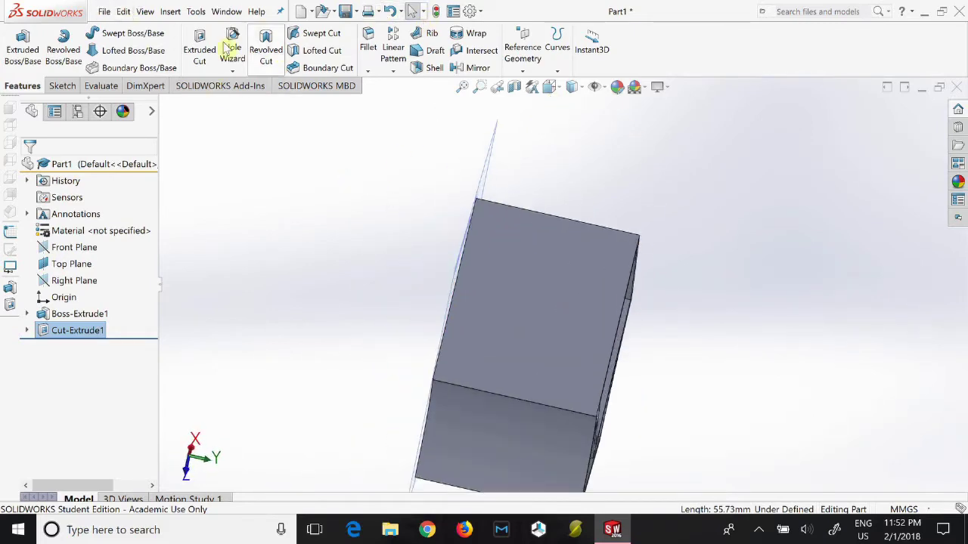
Sketch a diagonal guide line corner to corner across the opposite wall face
left_click(63, 86)
left_click(81, 32)
left_click(482, 205)
left_click(639, 240)
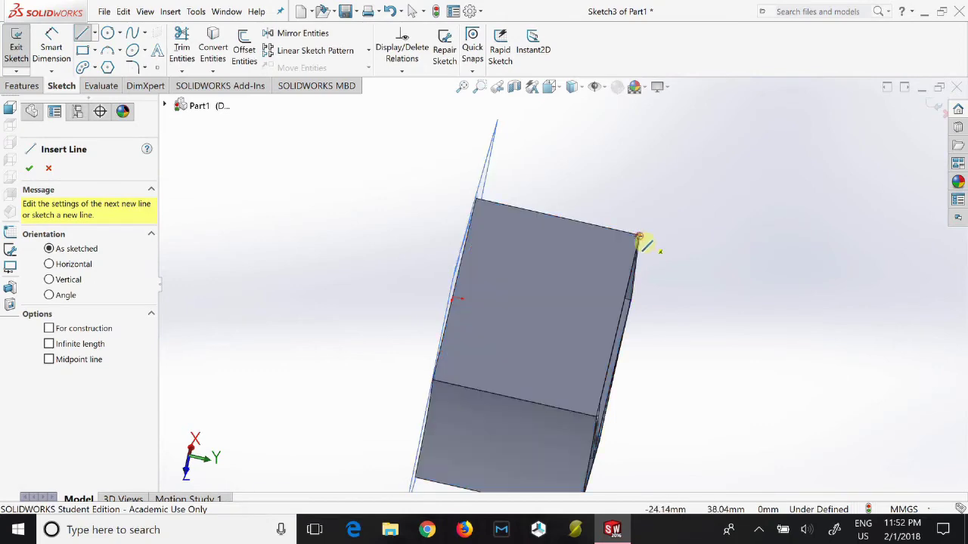
left_click(442, 384)
scroll(554, 321, "down", 2)
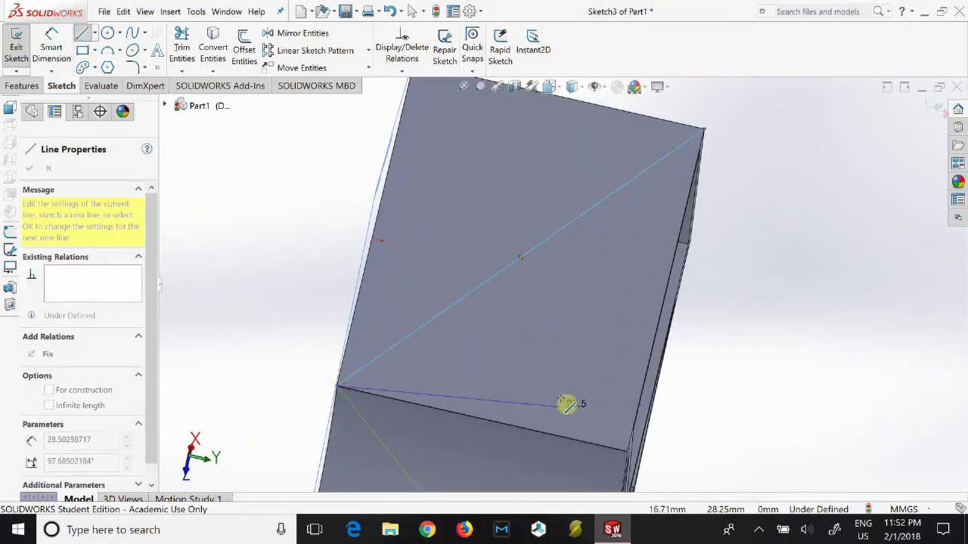
key("Escape")
mouse_move(575, 380)
middle_mouse_down()
mouse_move(589, 335)
mouse_move(605, 383)
middle_mouse_up()
scroll(387, 338, "down", 2)
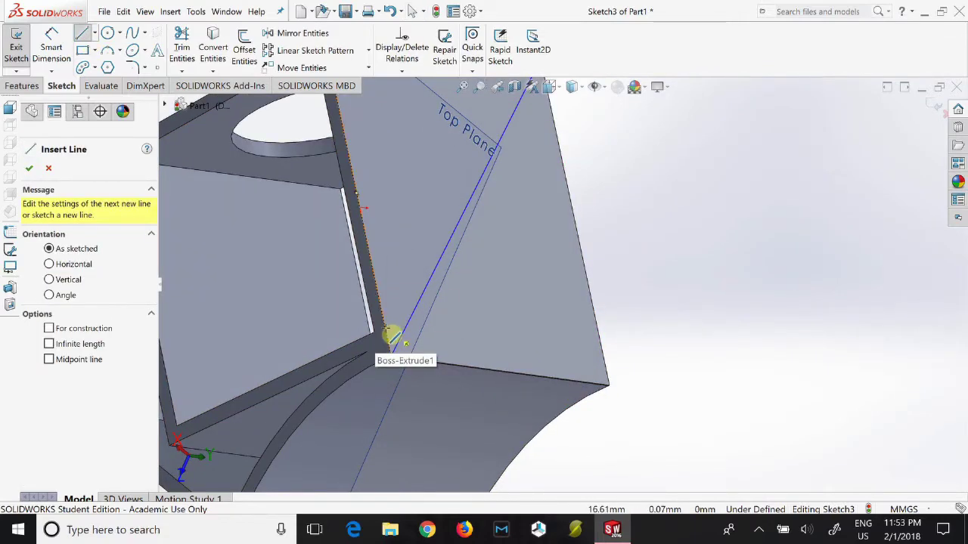
Add a crossing guide line between the face's opposite edges
mouse_move(391, 336)
middle_mouse_down()
mouse_move(633, 242)
mouse_move(632, 270)
middle_mouse_up()
left_click(633, 270)
scroll(780, 265, "down", 2)
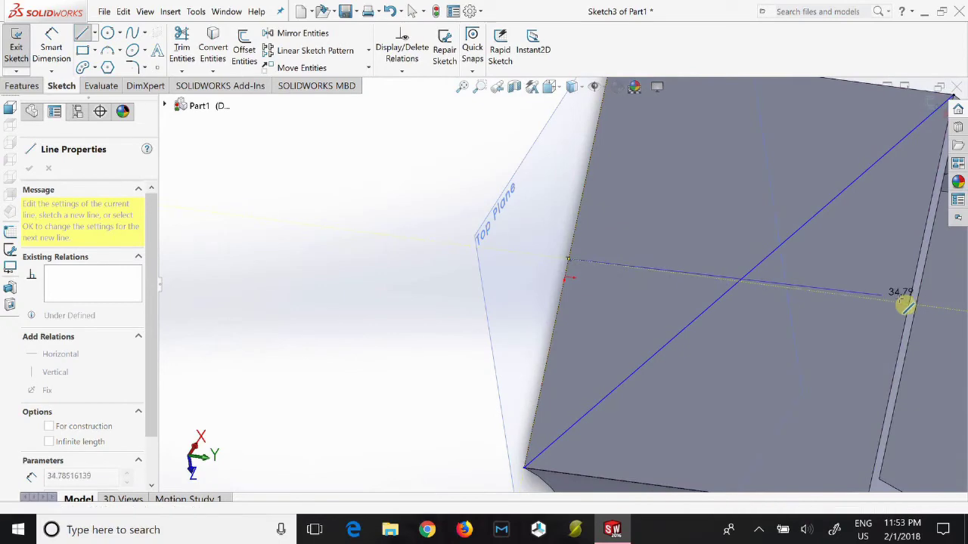
left_click(894, 304)
key("Escape")
scroll(731, 341, "up", 3)
mouse_move(730, 341)
middle_mouse_down()
mouse_move(704, 353)
mouse_move(575, 259)
middle_mouse_up()
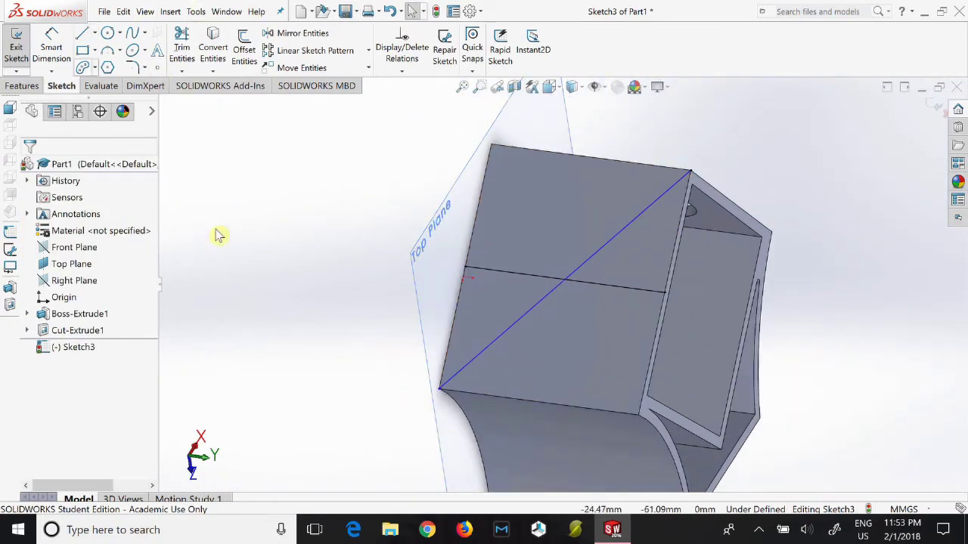
mouse_move(566, 224)
middle_mouse_down()
mouse_move(536, 186)
mouse_move(518, 199)
mouse_move(581, 170)
mouse_move(552, 323)
middle_mouse_up()
Draw a circle at the guide lines' intersection and cut it through as Cut-Extrude2
left_click(108, 32)
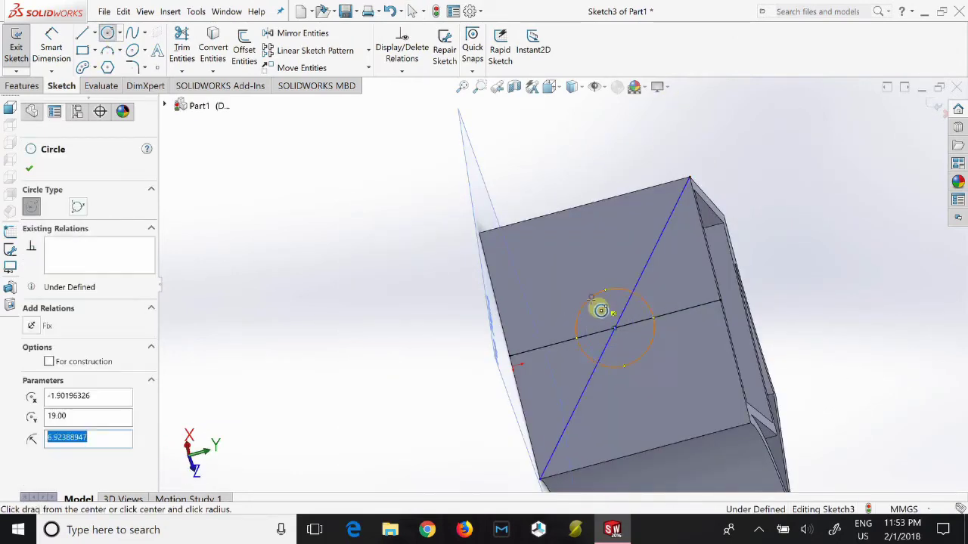
key("Escape")
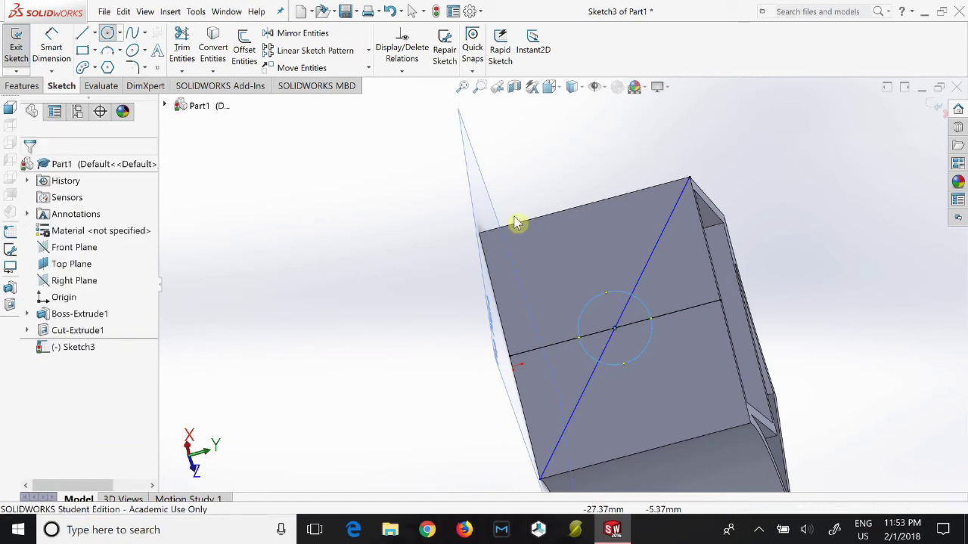
scroll(691, 320, "up", 2)
scroll(686, 356, "down", 2)
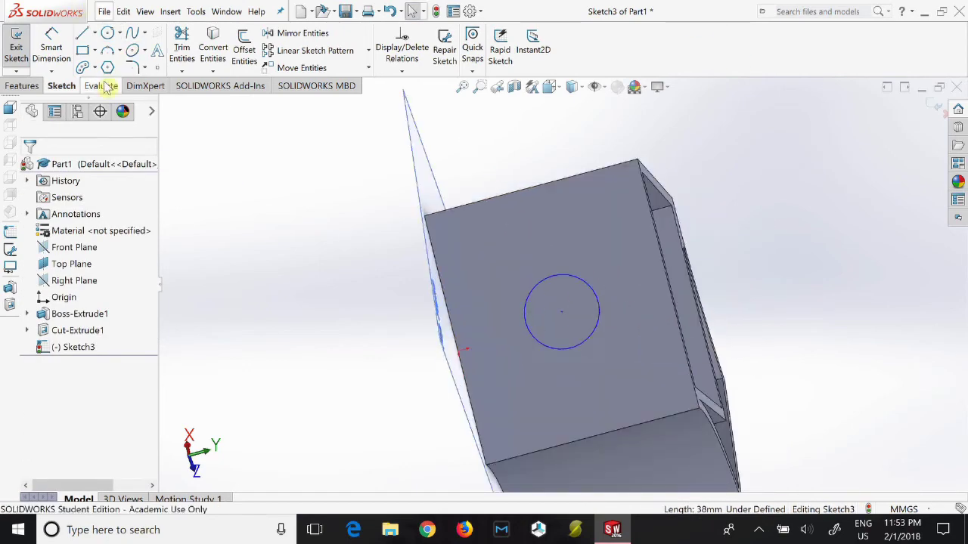
left_click(100, 85)
left_click(43, 88)
left_click(199, 49)
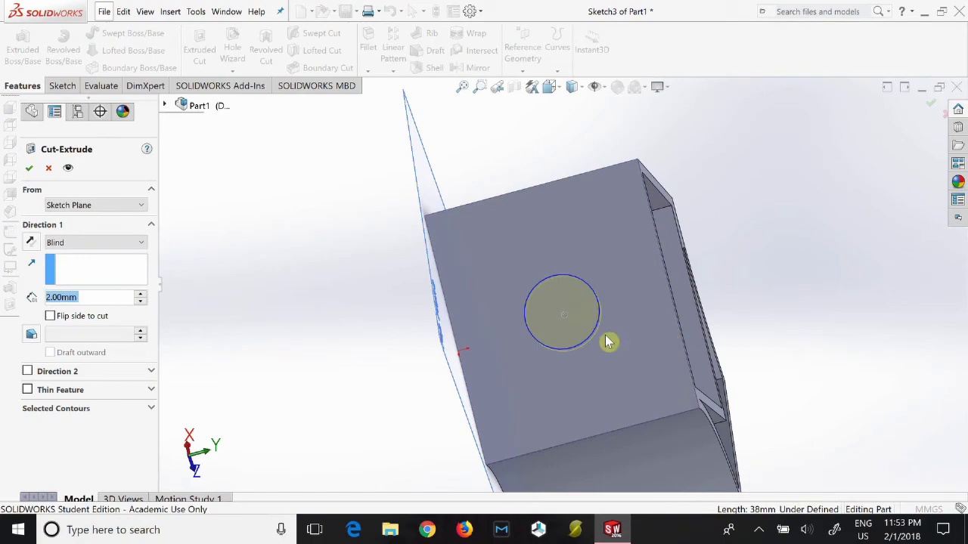
key("Return")
mouse_move(583, 287)
middle_mouse_down()
mouse_move(492, 318)
mouse_move(484, 292)
mouse_move(499, 221)
mouse_move(484, 253)
mouse_move(484, 244)
middle_mouse_up()
scroll(514, 330, "down", 3)
scroll(547, 298, "down", 3)
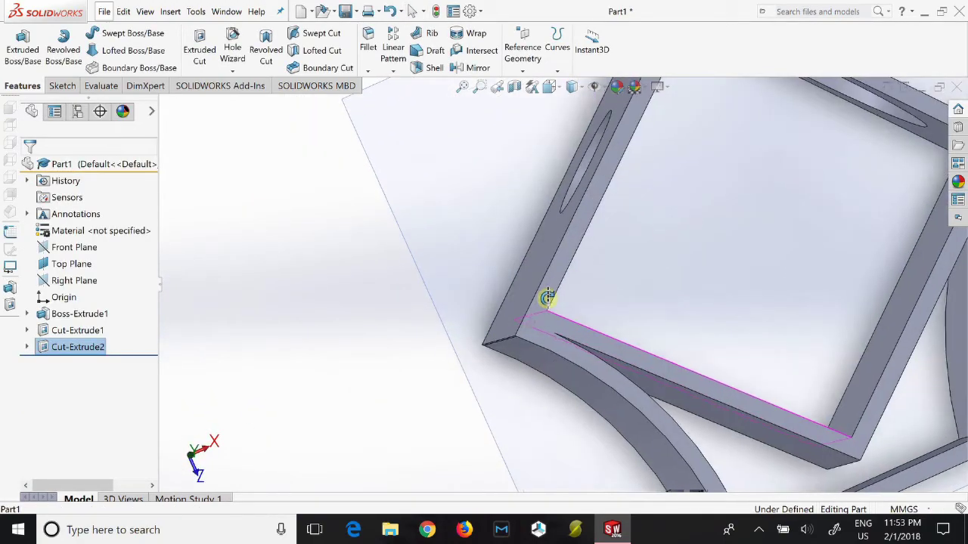
scroll(728, 378, "up", 5)
Sketch a closed four-sided outline at the wall joint
middle_click_drag(728, 378, 687, 383)
scroll(639, 410, "down", 5)
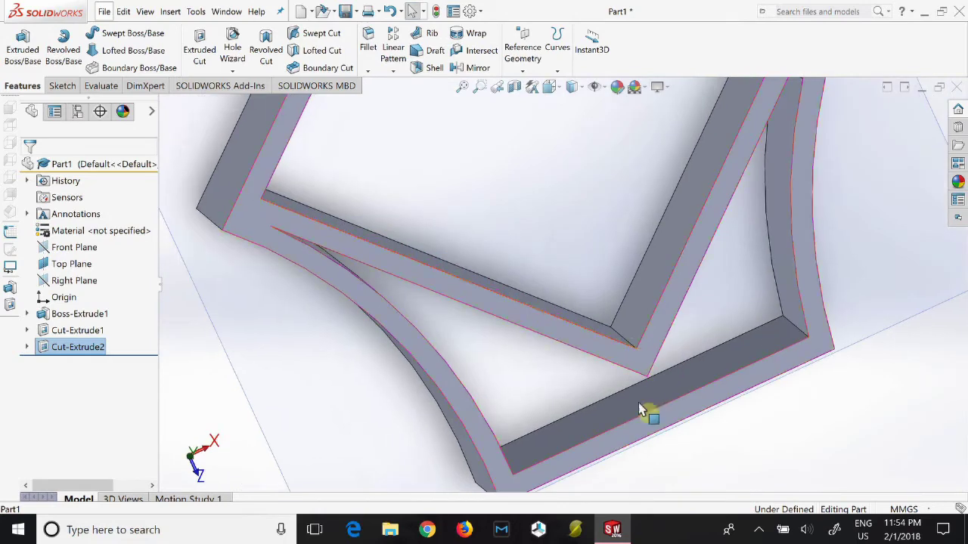
left_click(62, 85)
left_click(83, 33)
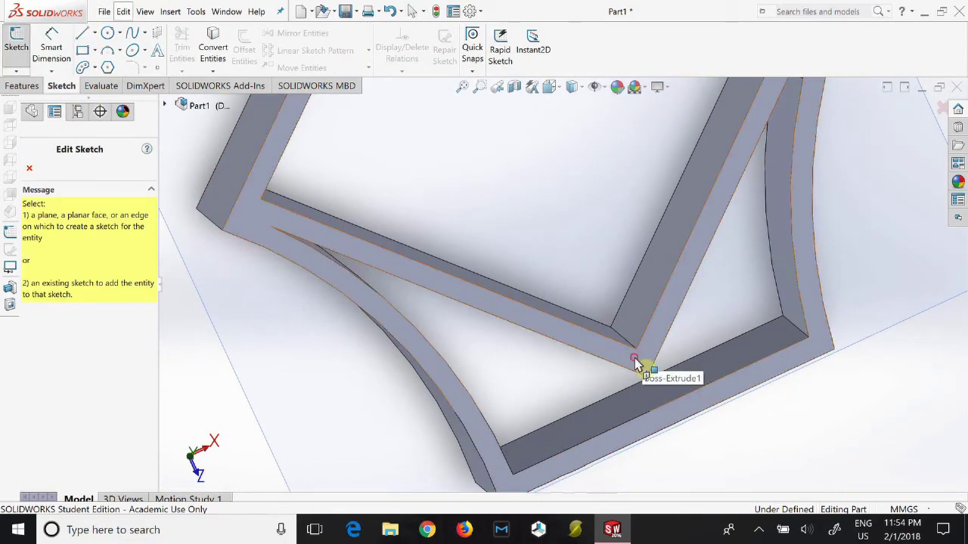
left_click(635, 363)
left_click(637, 351)
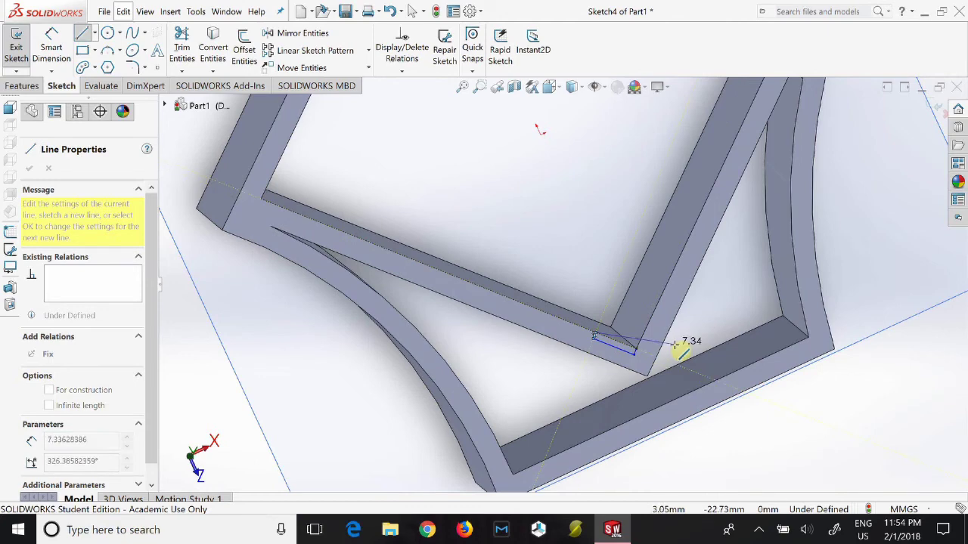
left_click(638, 351)
key("Escape")
scroll(582, 281, "down", 5)
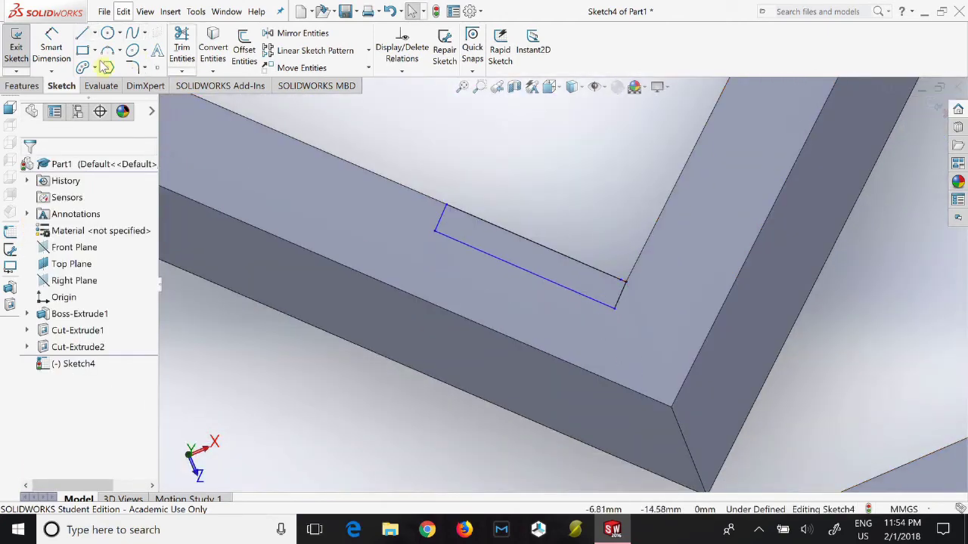
Dimension the outline's short edge to 1 mm and long edge to 4 mm
left_click(620, 298)
left_click(605, 318)
type("1.00mm")
key("Return")
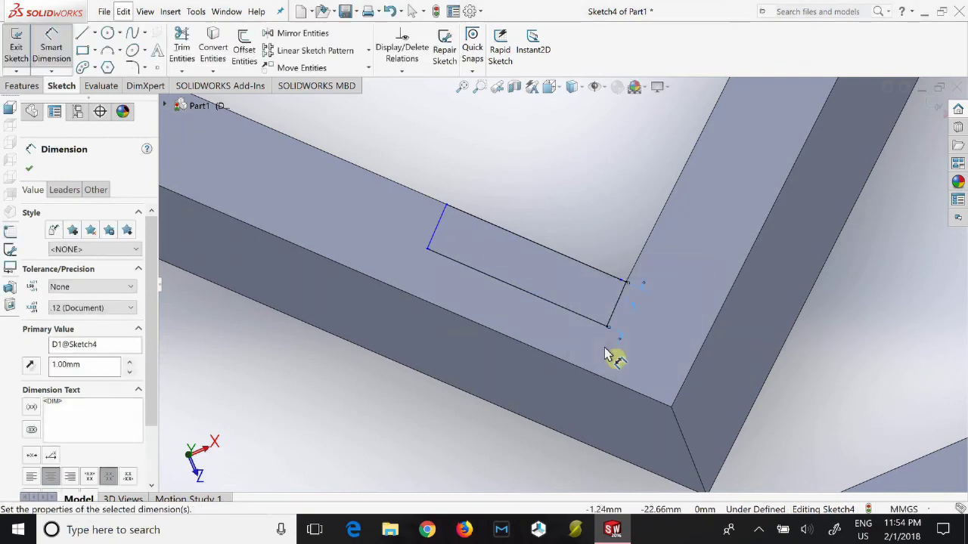
left_click(542, 300)
left_click(566, 348)
type("4")
key("Return")
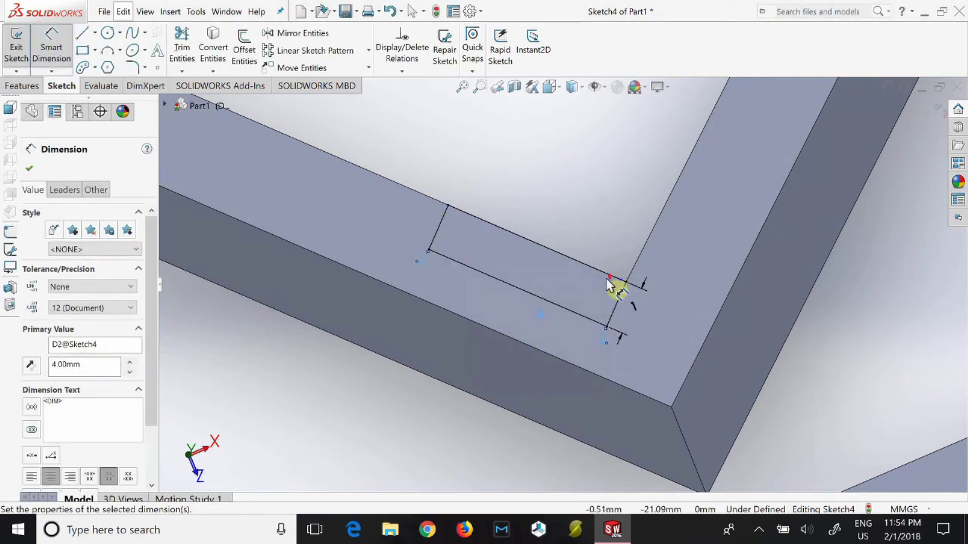
scroll(605, 291, "up", 3)
key("Escape")
left_click(22, 86)
Start an extruded cut with Sketch4-Region<1> selected, previewing a 2 mm blind cut
left_click(199, 53)
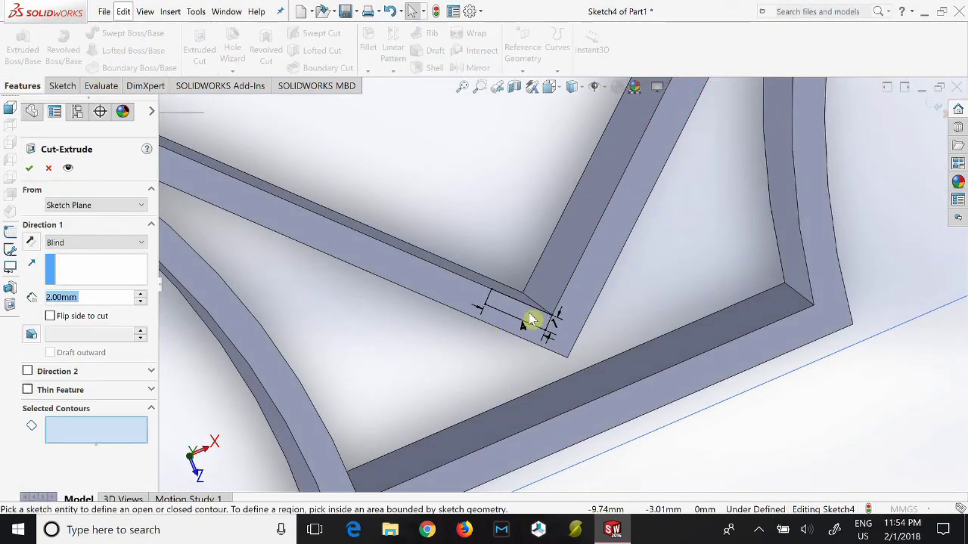
left_click(530, 317)
middle_click_drag(530, 316, 535, 300)
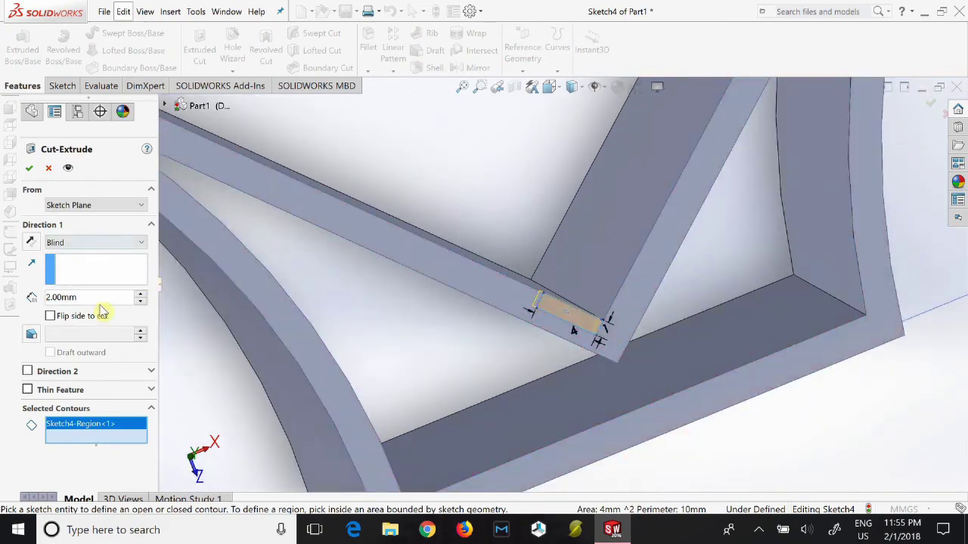